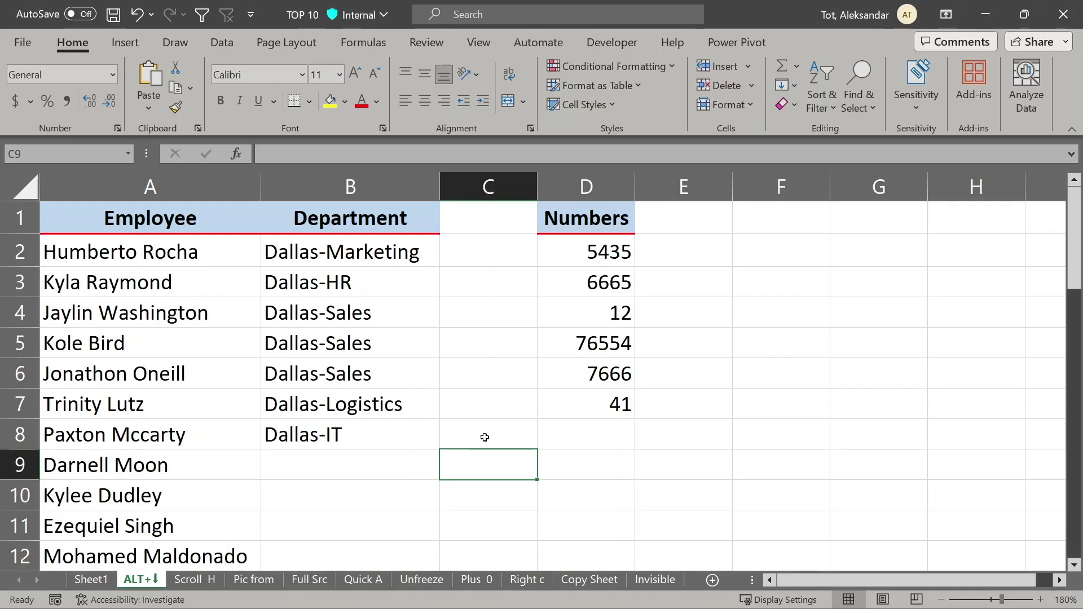
- Fill B9 with Dallas-Sales from the Alt+Down pick list, then try the list on D8
drag(408, 441, 404, 255)
click(364, 463)
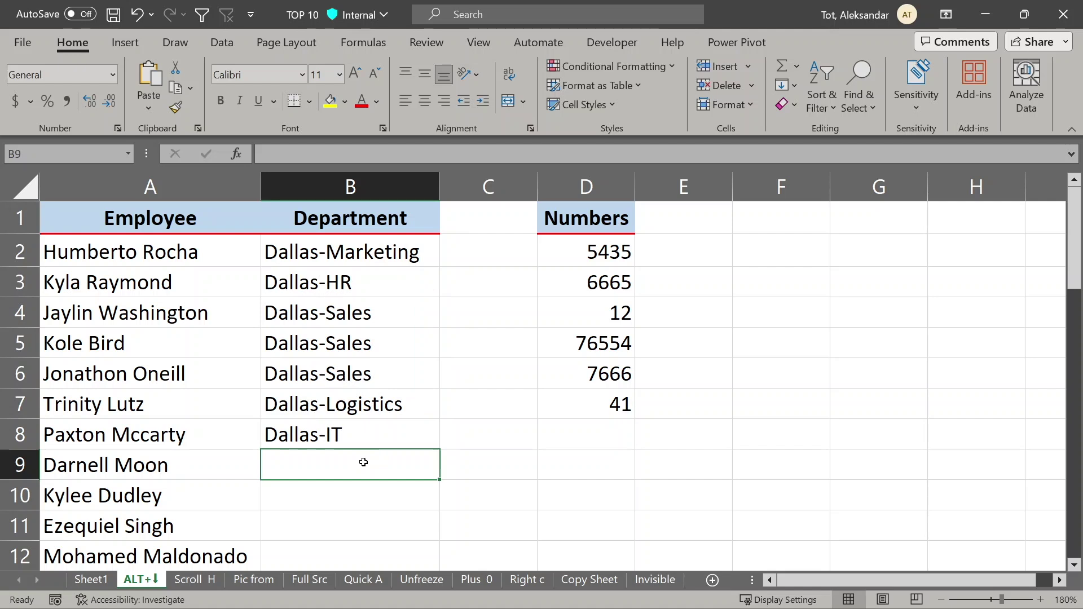
text(Dall)
key(BackSpace)
key(BackSpace)
key(BackSpace)
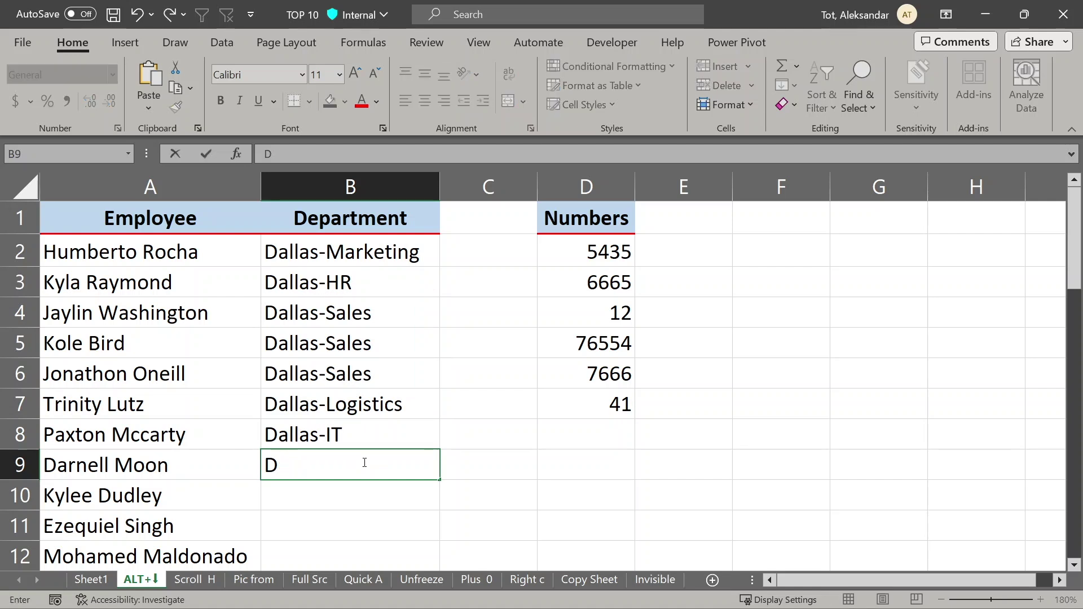
key(BackSpace)
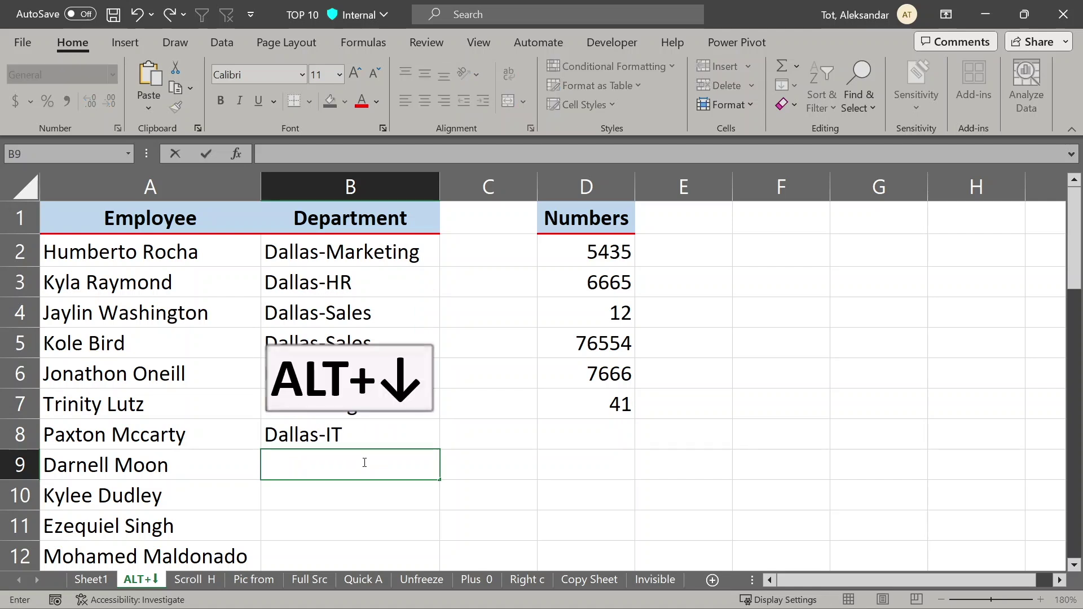
key(alt+Down)
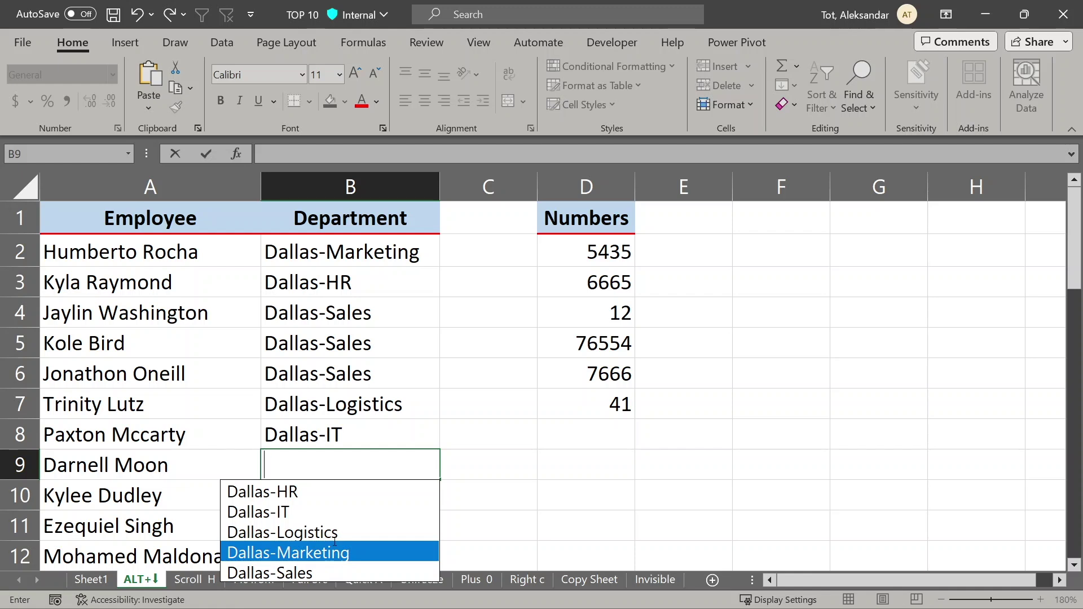
click(333, 573)
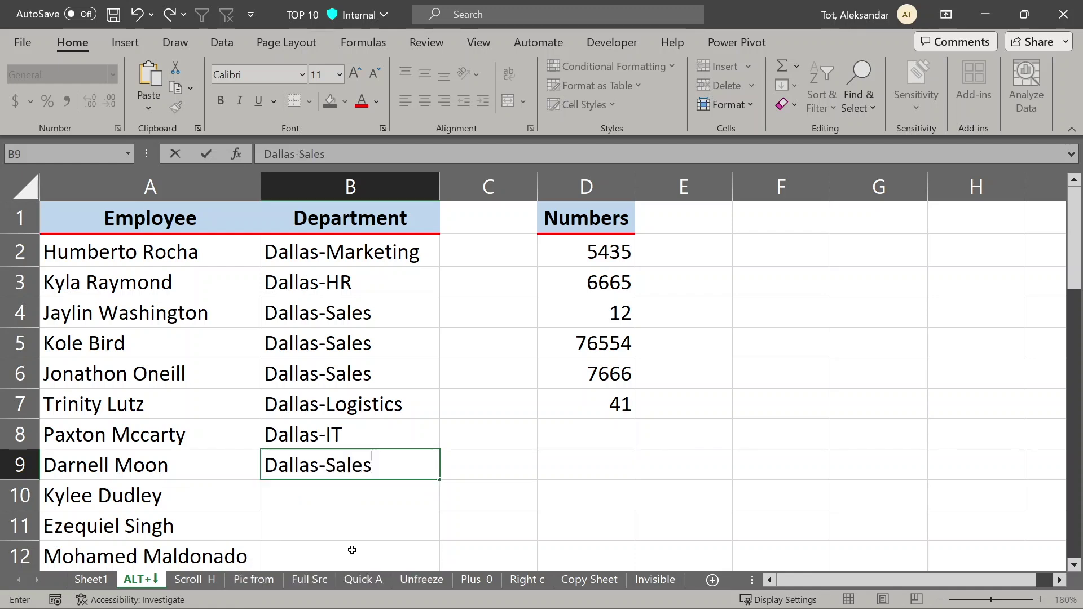
key(Return)
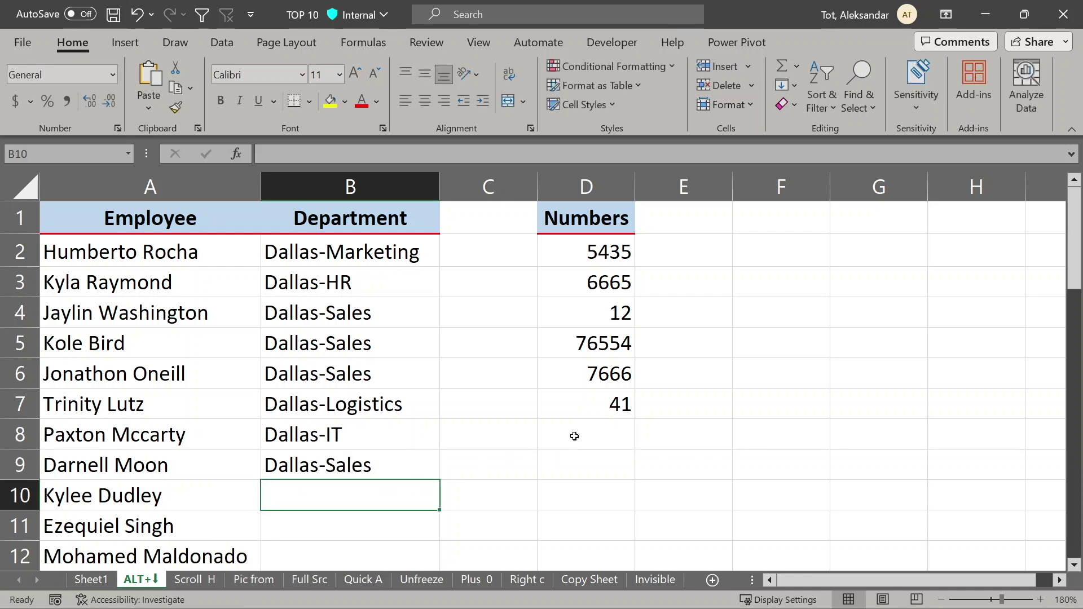
click(575, 436)
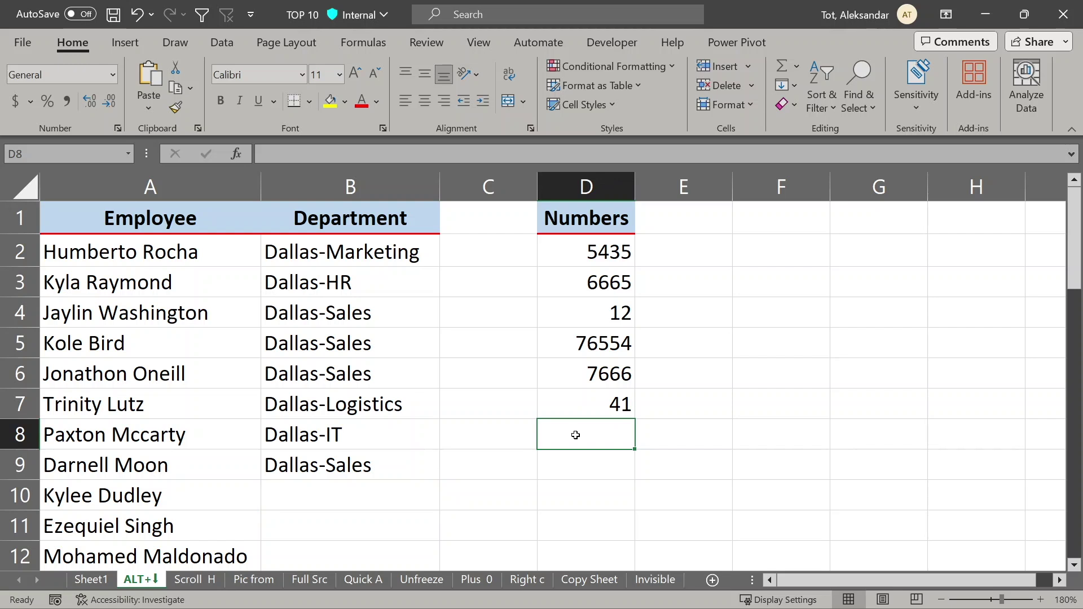
key(alt+Down)
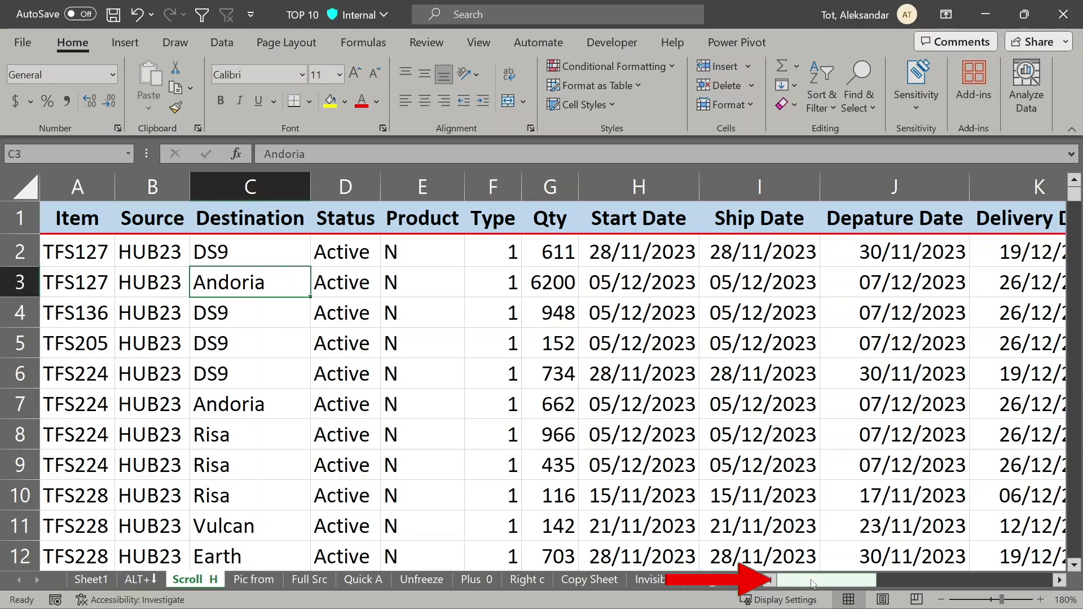
- Scroll the Scroll H shipment table sideways with Ctrl+Shift, then Ctrl-scroll to zoom out to 115%
drag(812, 580, 779, 571)
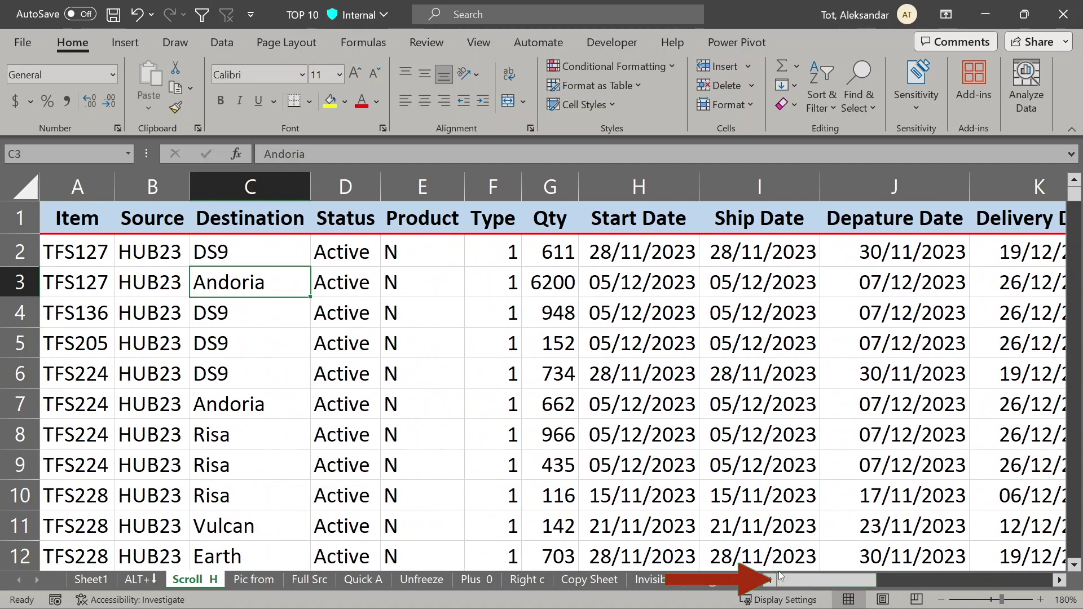
key(ctrl+shift)
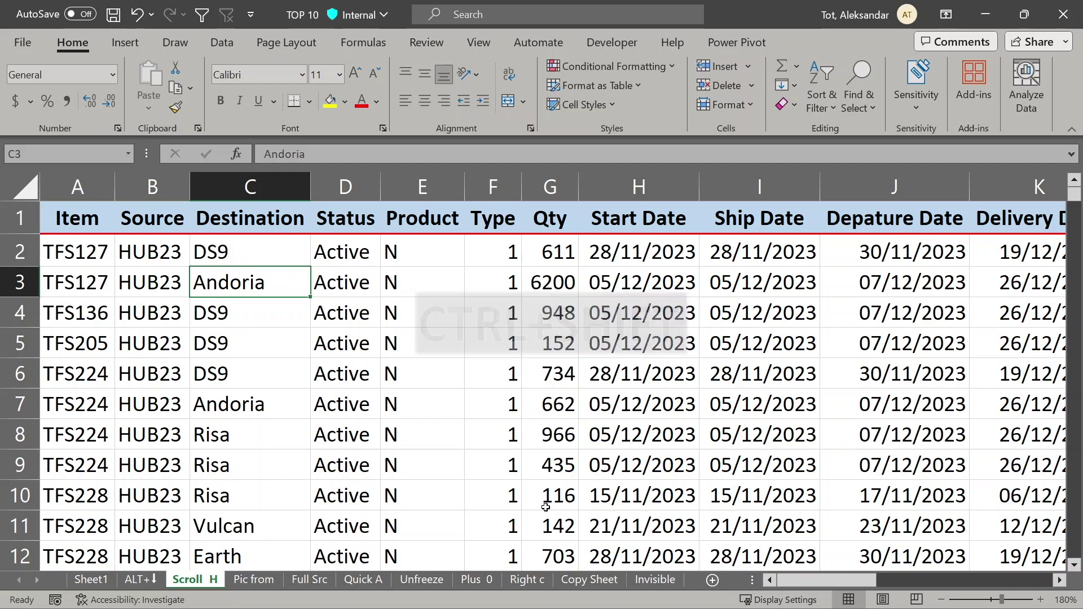
scroll(546, 507, right, 6)
scroll(546, 507, right, 2)
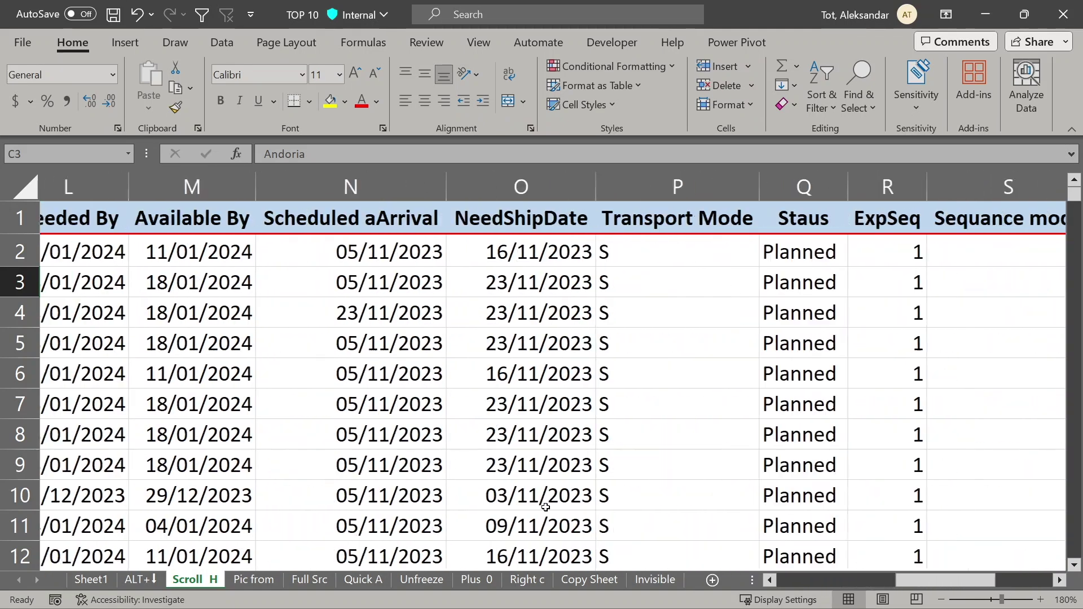
scroll(546, 507, left, 6)
scroll(545, 507, left, 3)
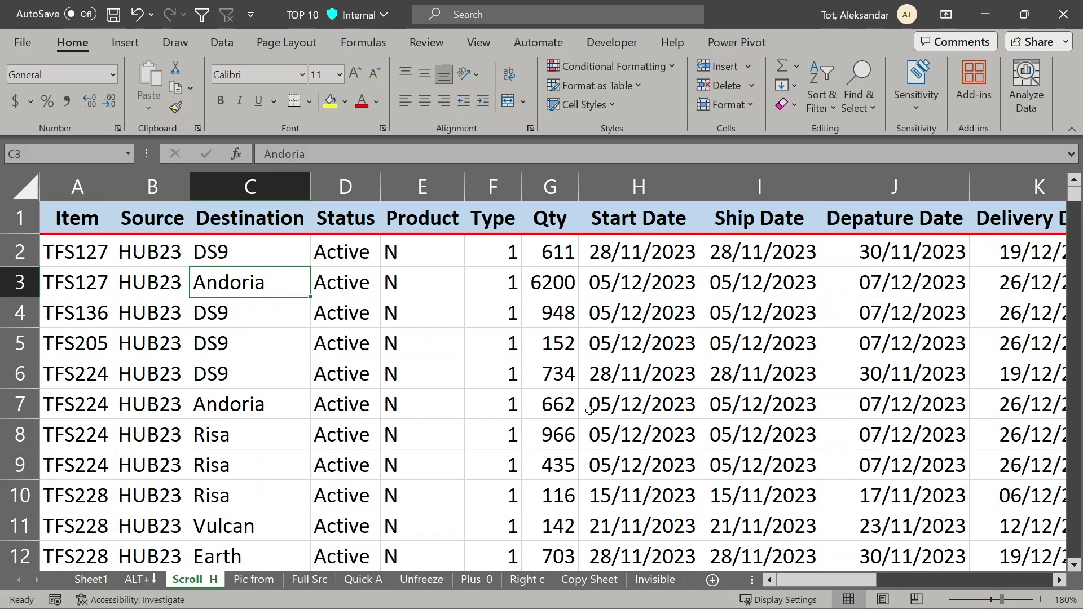
key(ctrl)
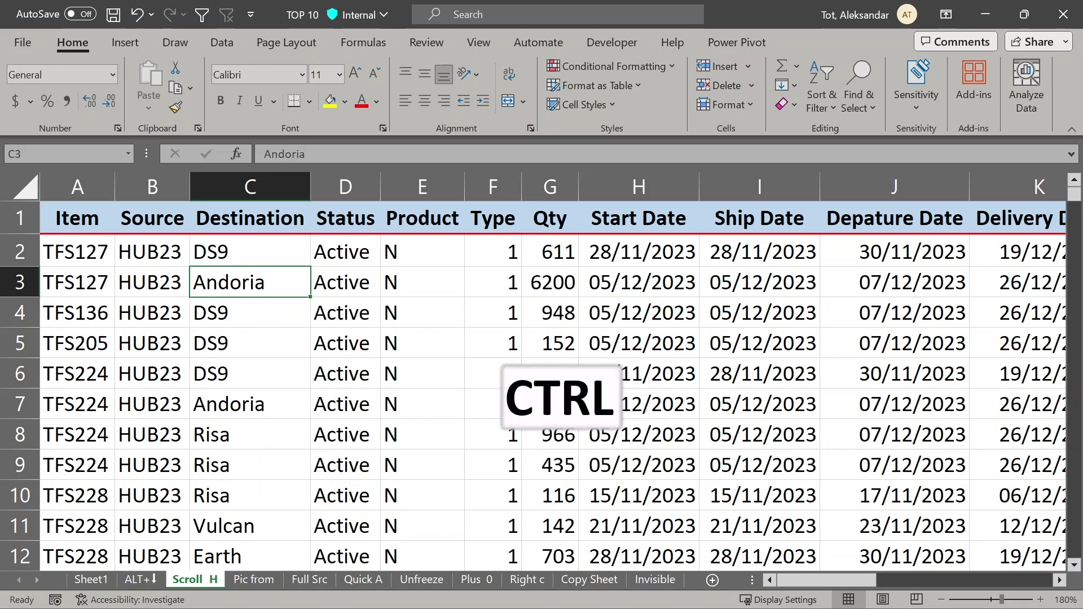
scroll(517, 375, down, 5)
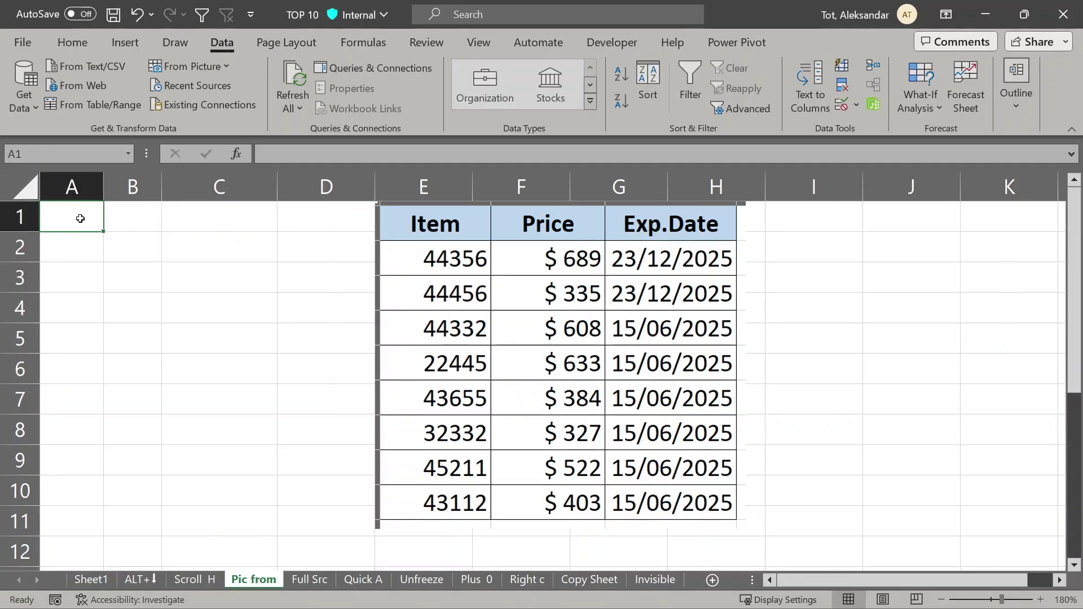
- Reposition the table picture, try Data from Picture, then copy the picture to the clipboard
mouse_move(550, 322)
mouse_down()
mouse_move(421, 320)
mouse_move(555, 365)
mouse_move(471, 334)
mouse_move(471, 323)
mouse_move(549, 314)
mouse_up()
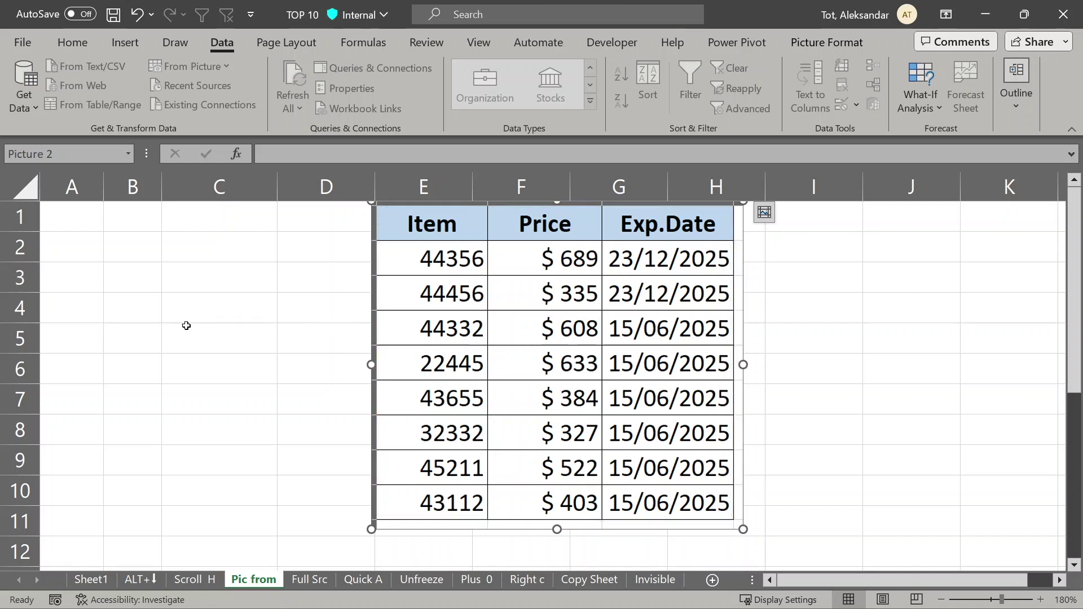
click(87, 221)
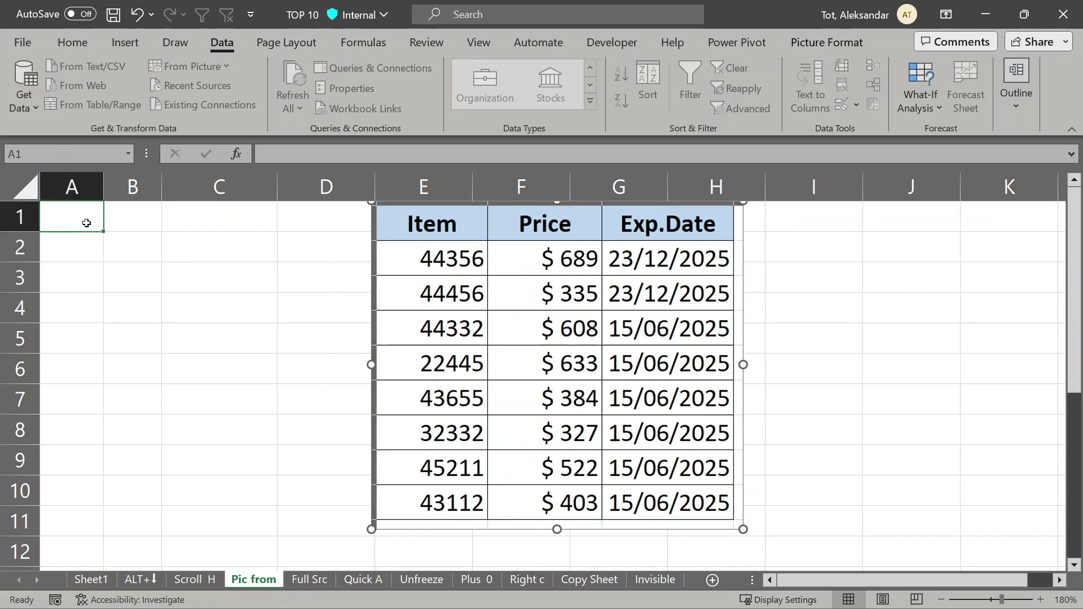
click(166, 219)
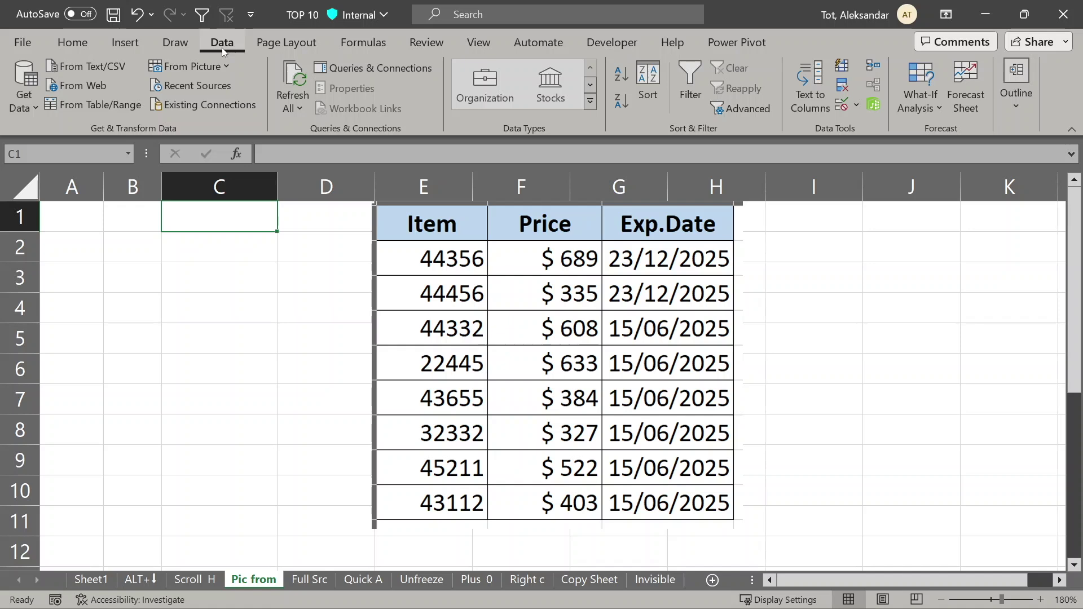
click(224, 68)
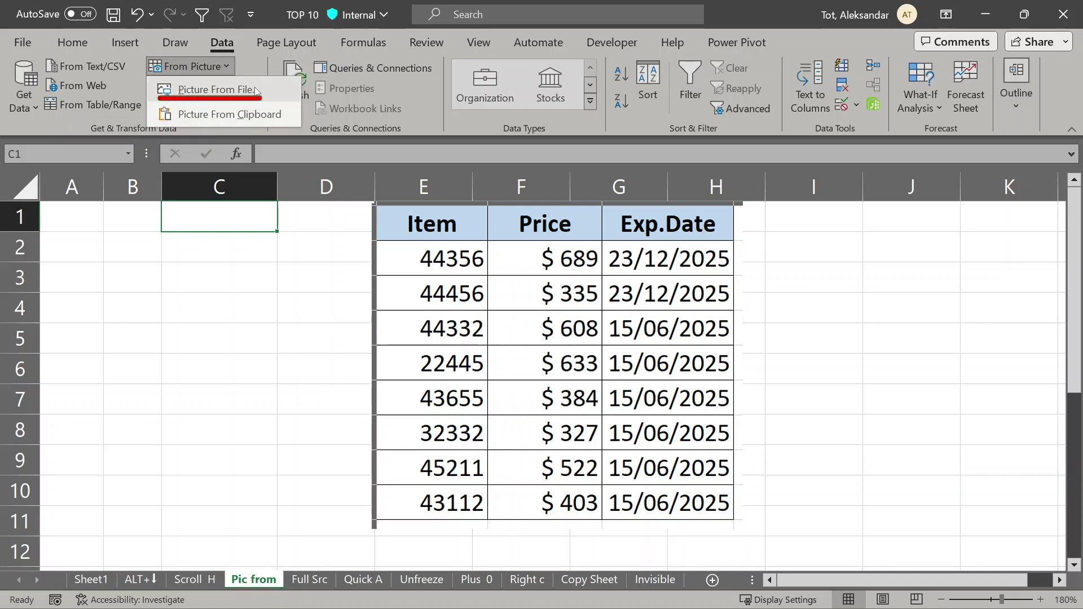
click(289, 114)
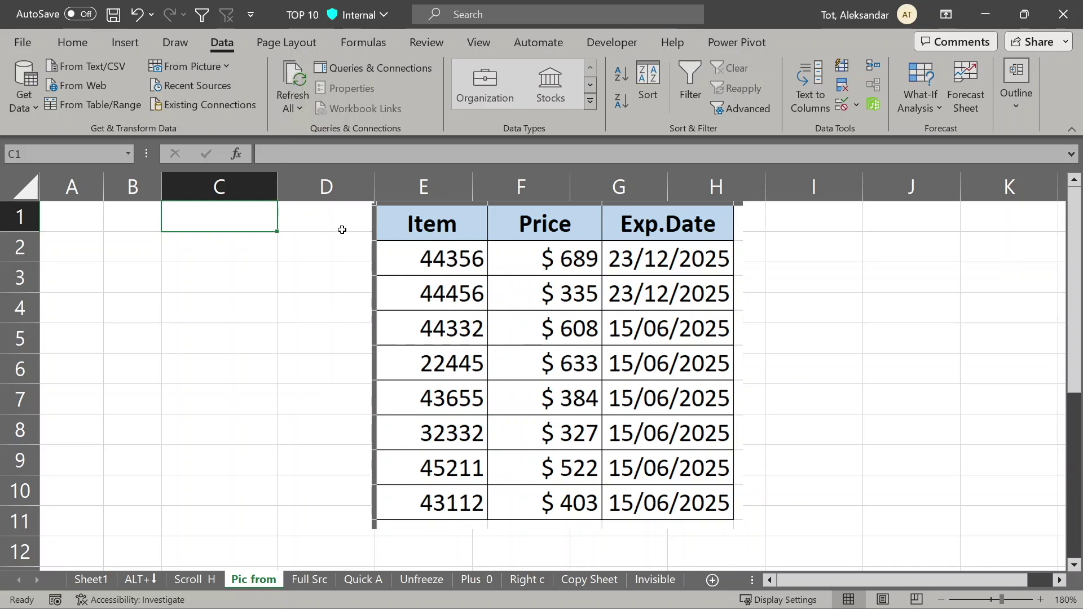
click(485, 256)
right_click(500, 268)
click(538, 256)
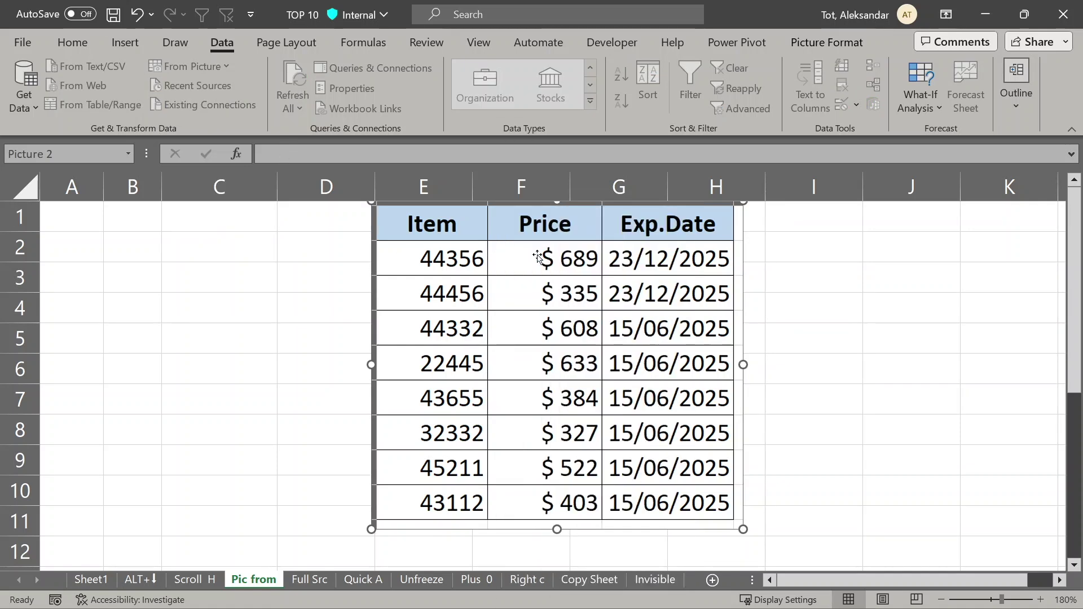
- Convert the copied picture into data at A1, accept the Item header, and insert the table
click(61, 214)
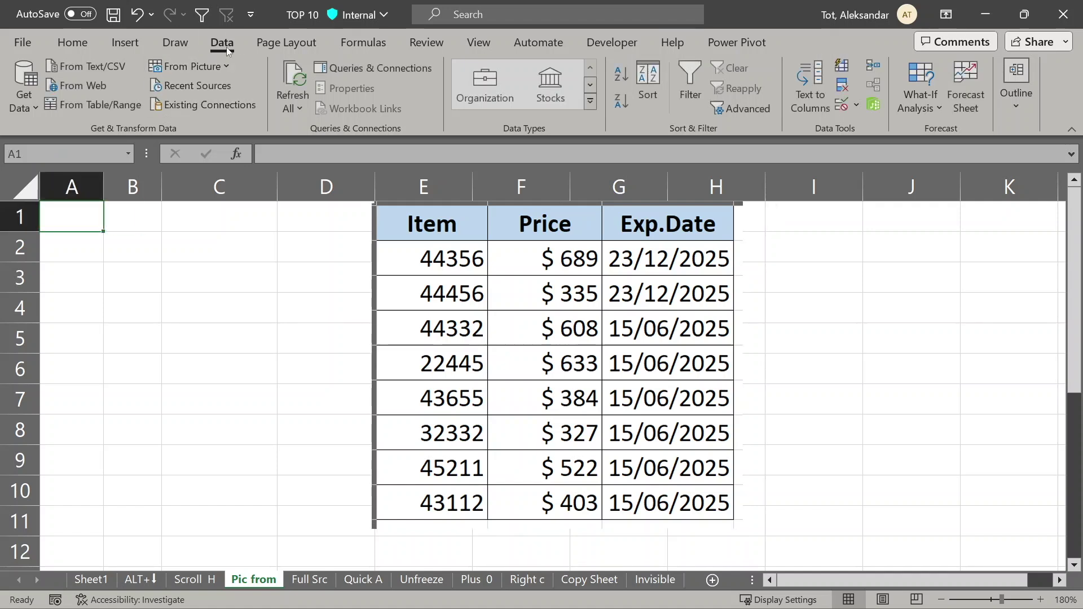
click(225, 66)
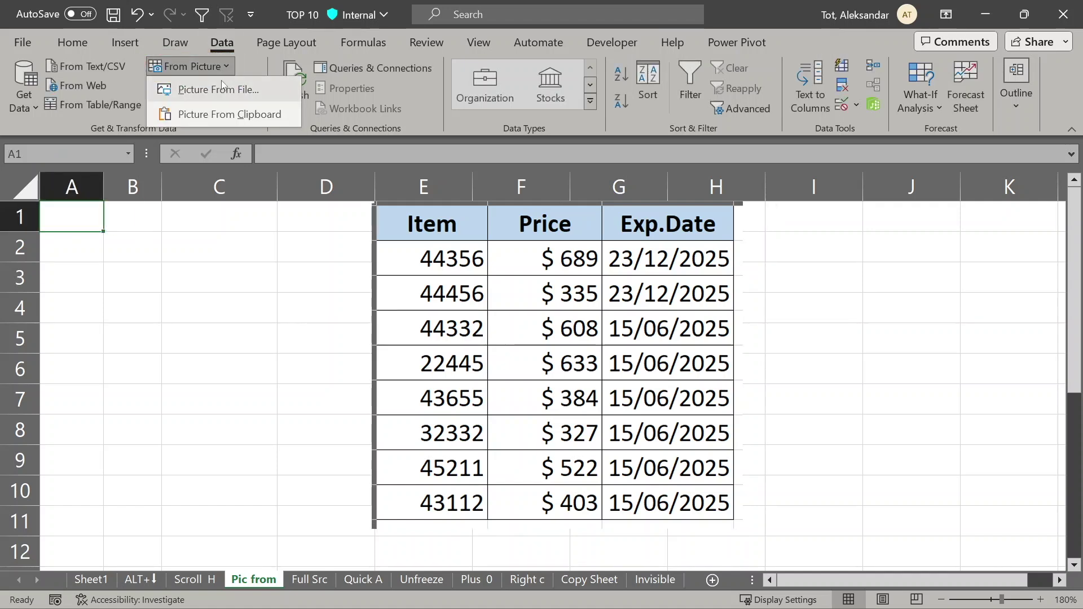
click(234, 116)
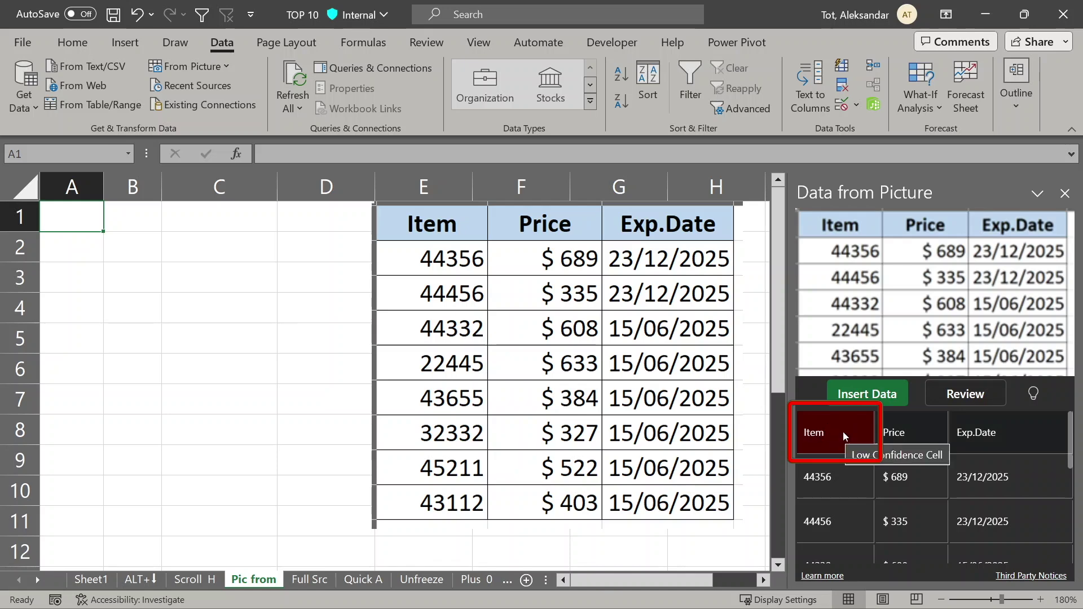
click(843, 432)
click(897, 447)
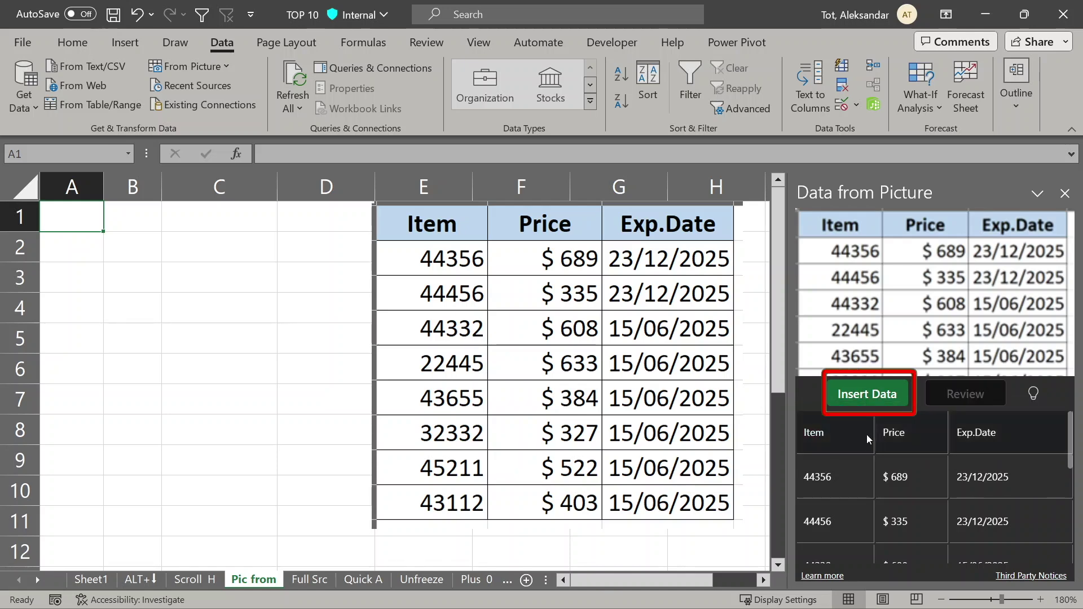
click(921, 496)
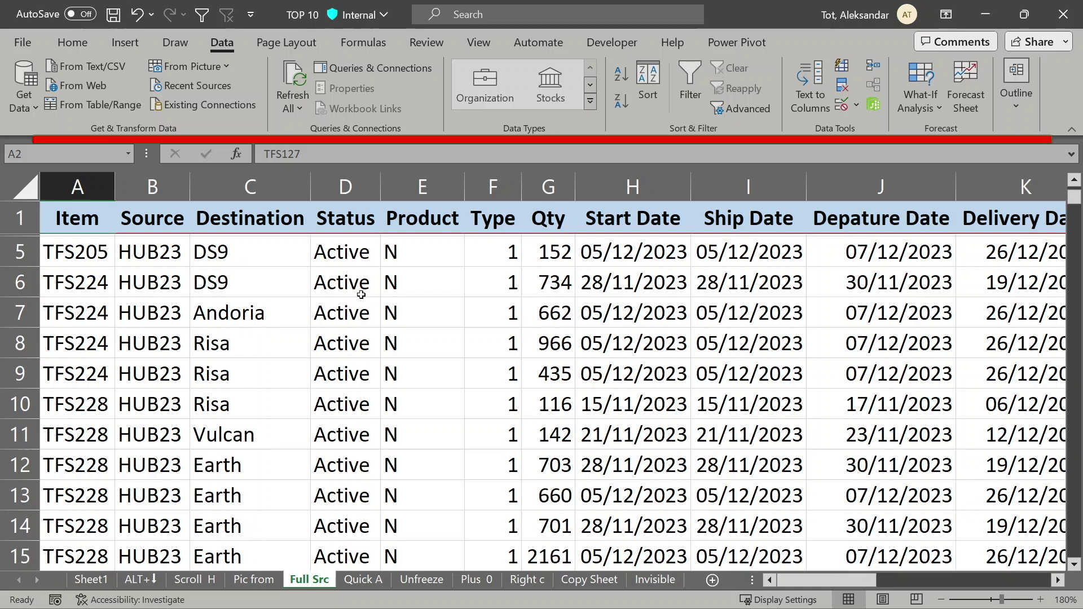
scroll(361, 293, down, 2)
- Confirm the frozen header by scrolling, then toggle full-screen view on and off with Ctrl+Shift+F1
scroll(361, 294, up, 4)
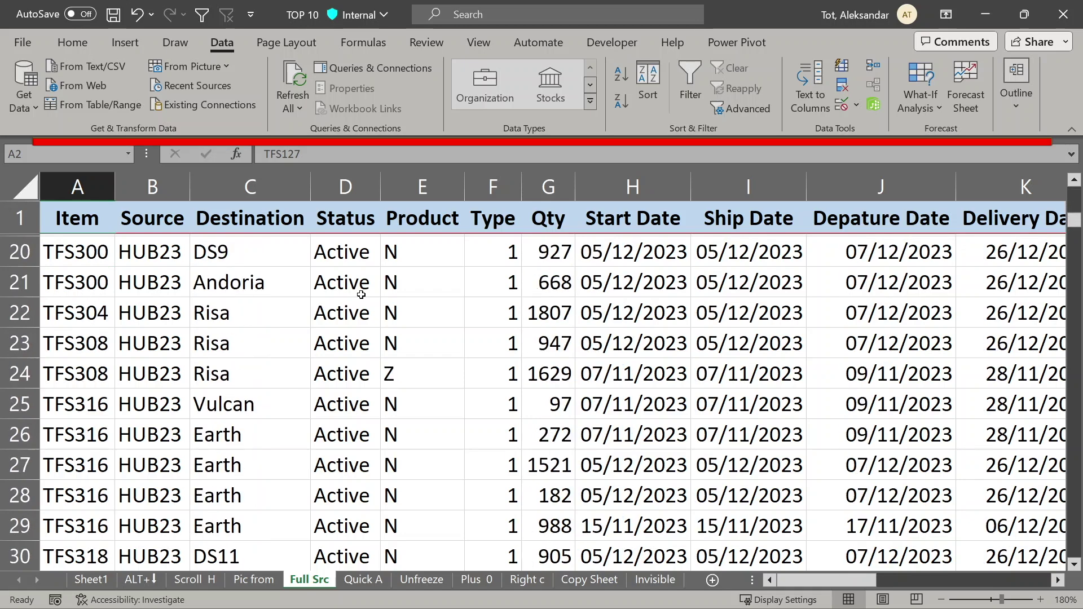
scroll(362, 293, up, 3)
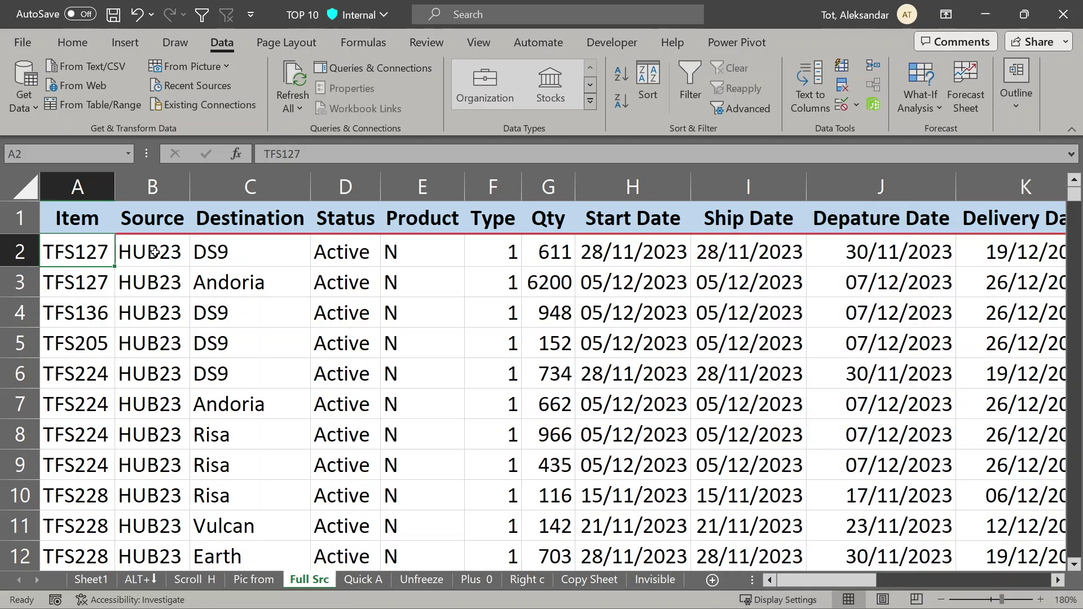
click(154, 252)
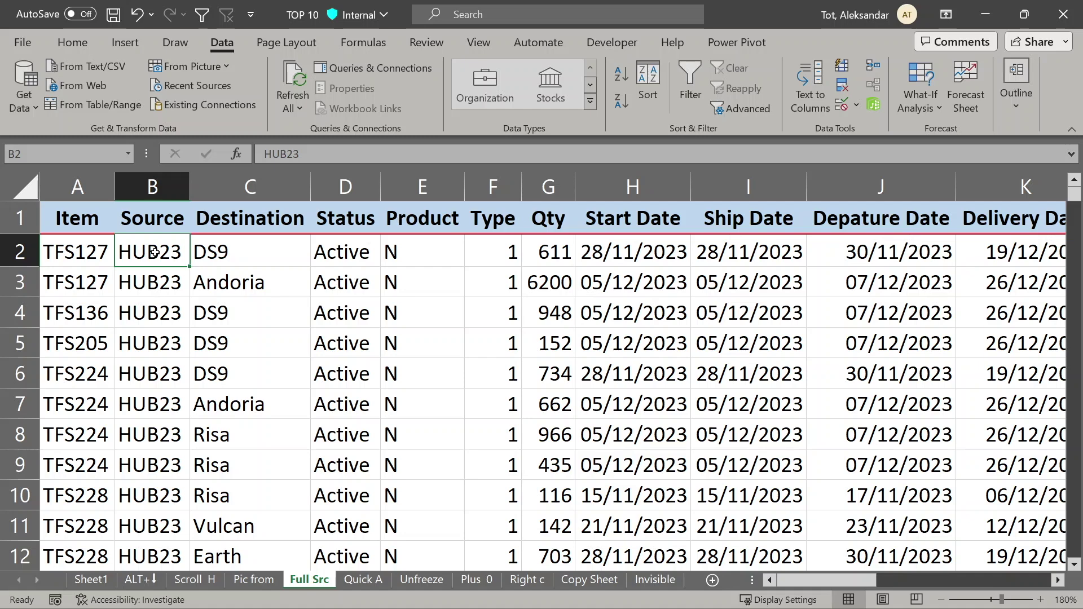
key(ctrl+shift+F1)
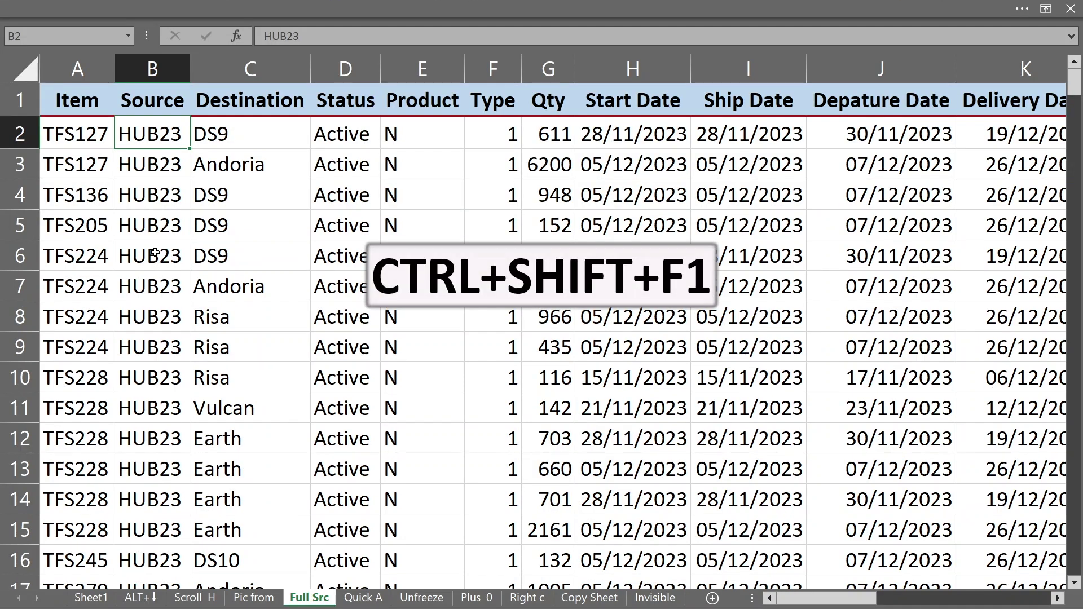
scroll(286, 273, down, 3)
scroll(286, 273, up, 3)
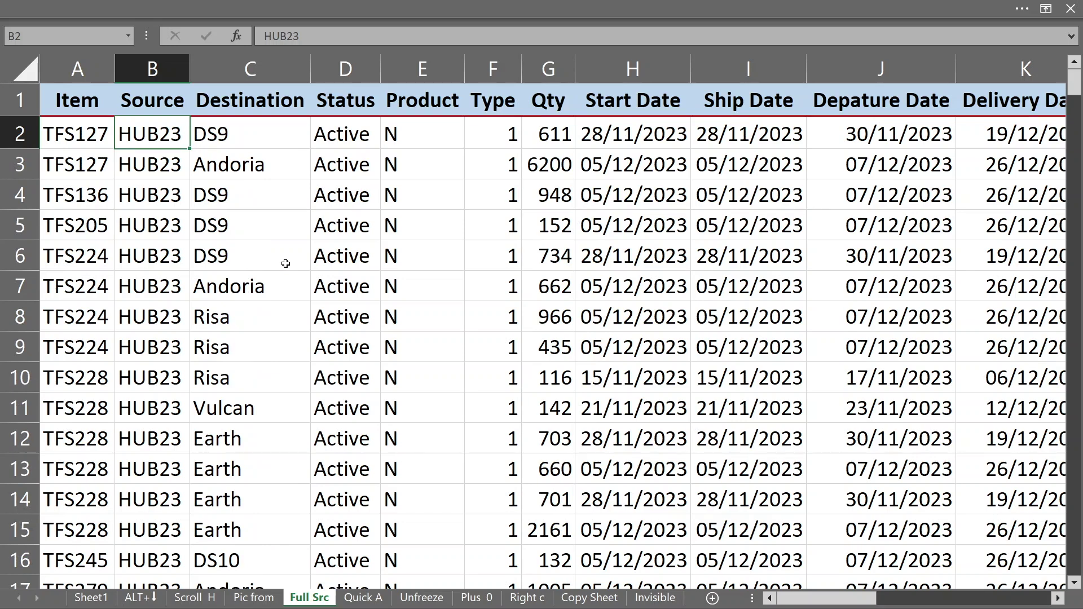
key(ctrl+shift+F1)
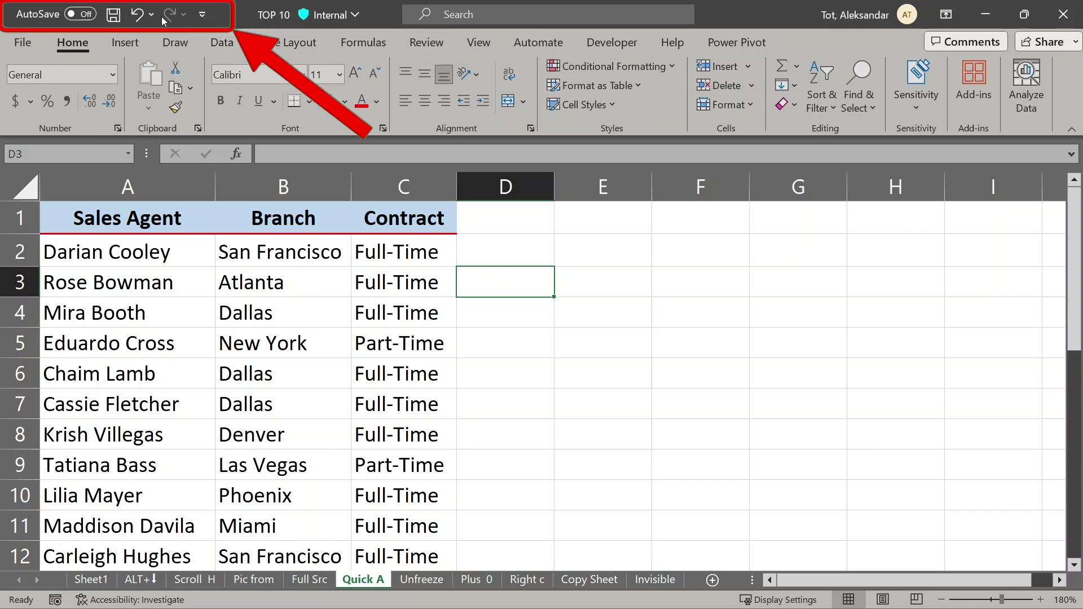
- Add the Data tab's Filter command to the Quick Access Toolbar, then select C1
click(225, 43)
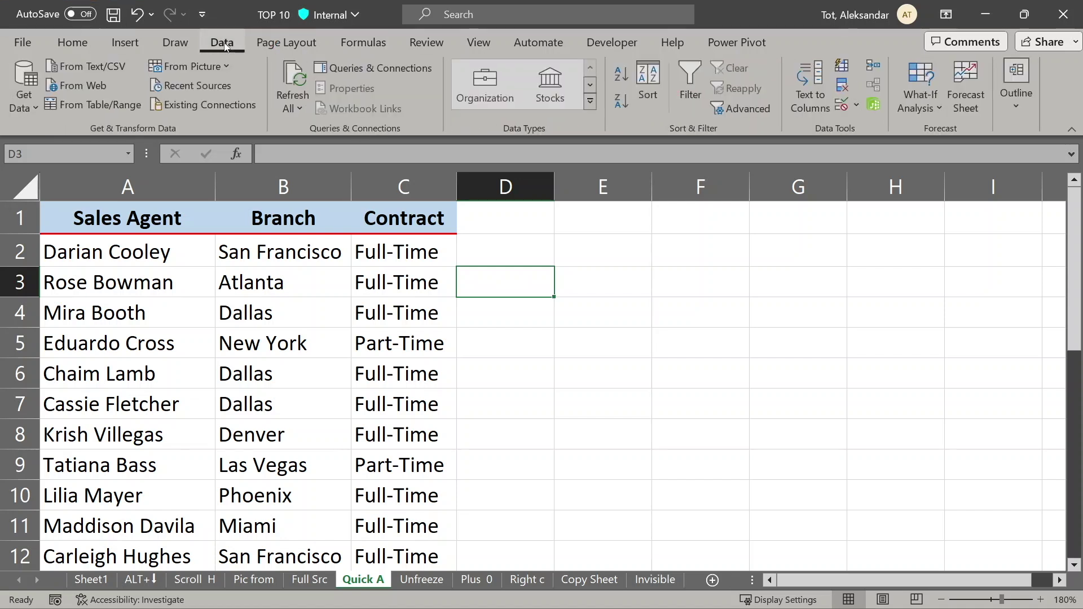
right_click(700, 79)
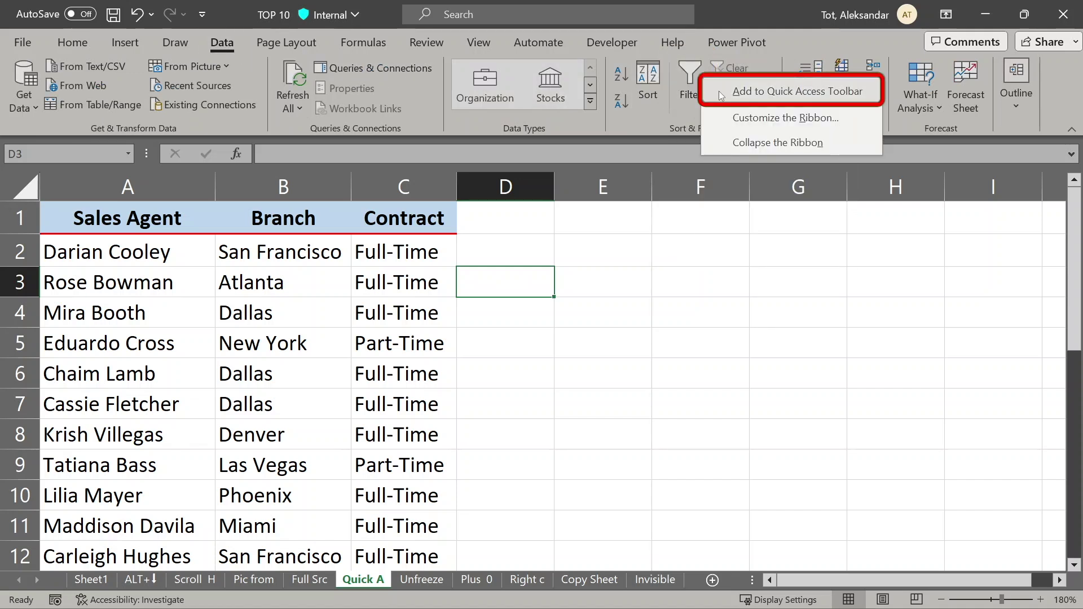
click(720, 90)
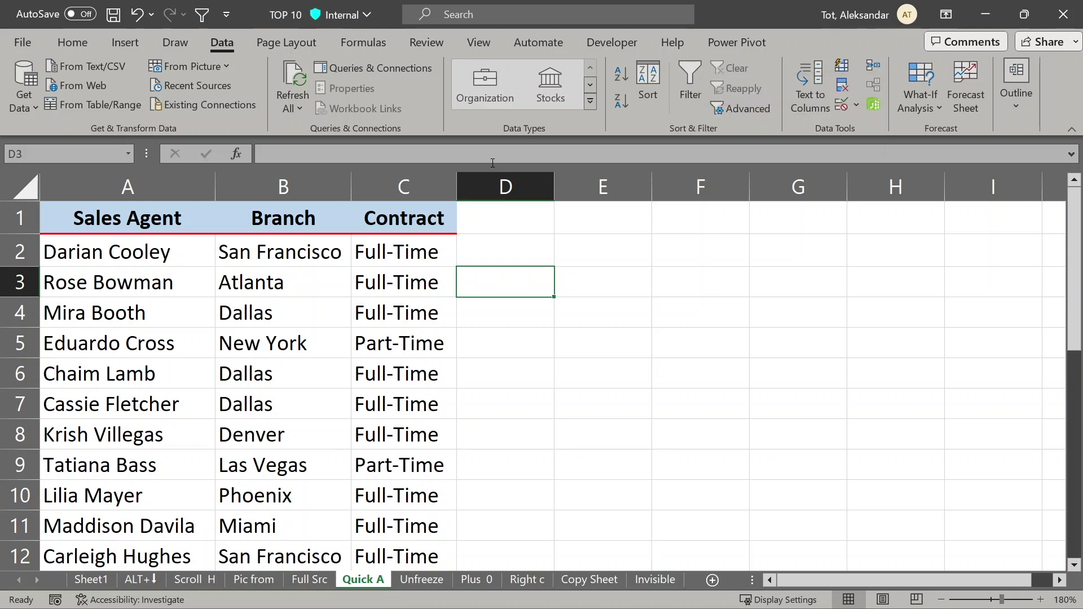
click(426, 219)
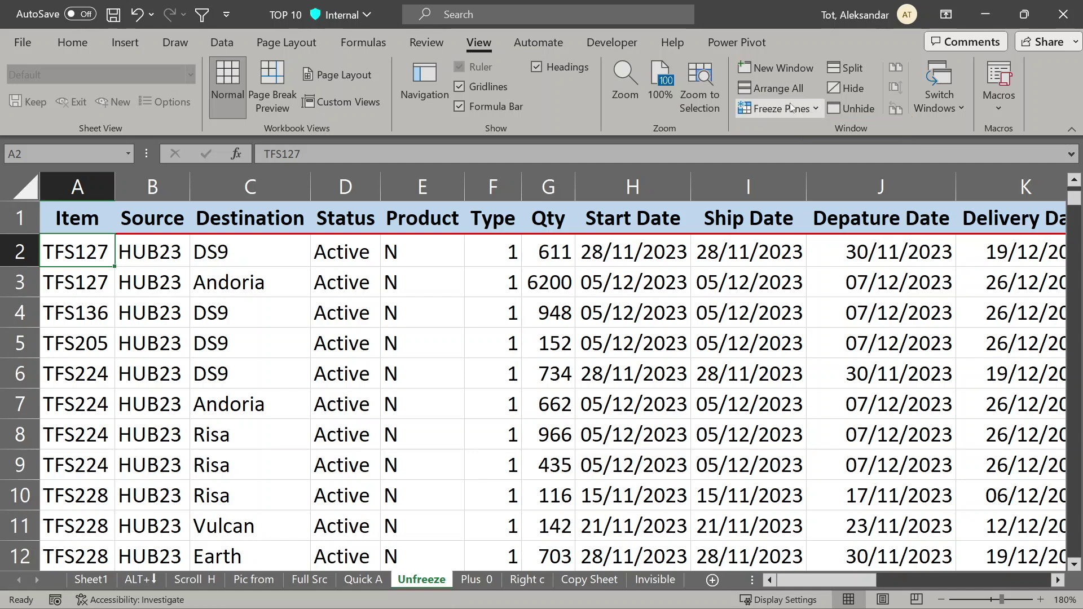
- Choose Unfreeze Panes under Freeze Panes and scroll down to confirm everything moves
click(815, 110)
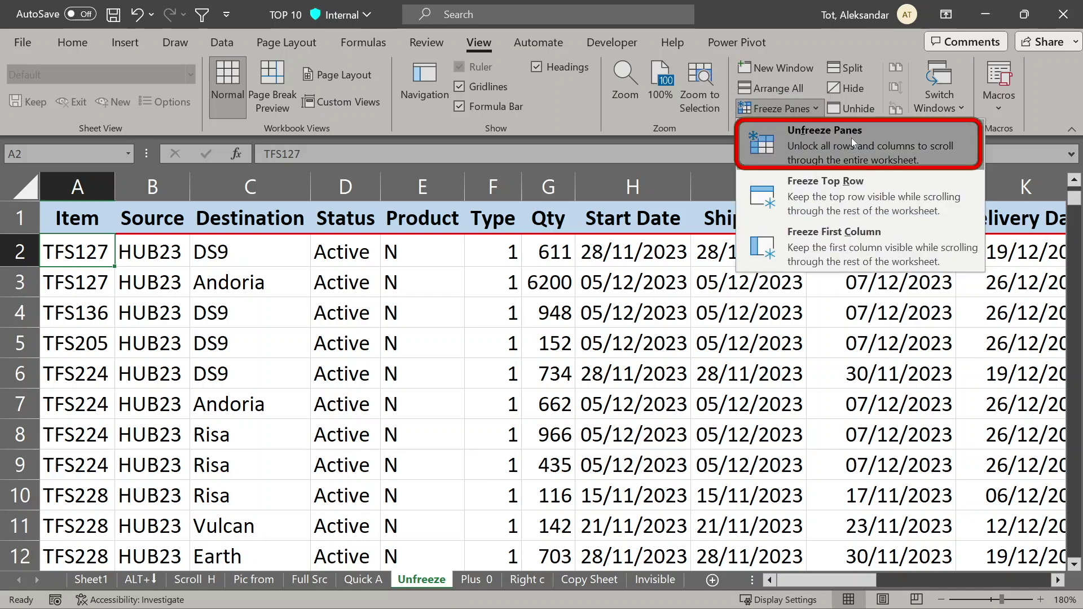
click(884, 137)
scroll(829, 283, down, 3)
scroll(829, 282, down, 10)
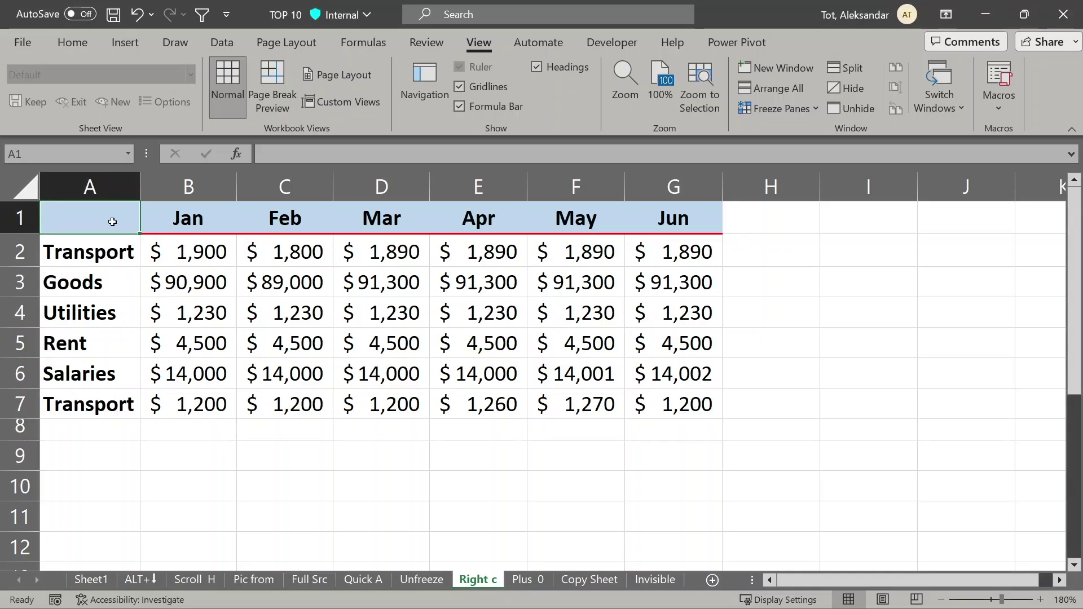
- Select row 2 with Shift+Space and show the shortcut menus for columns B and D
click(187, 254)
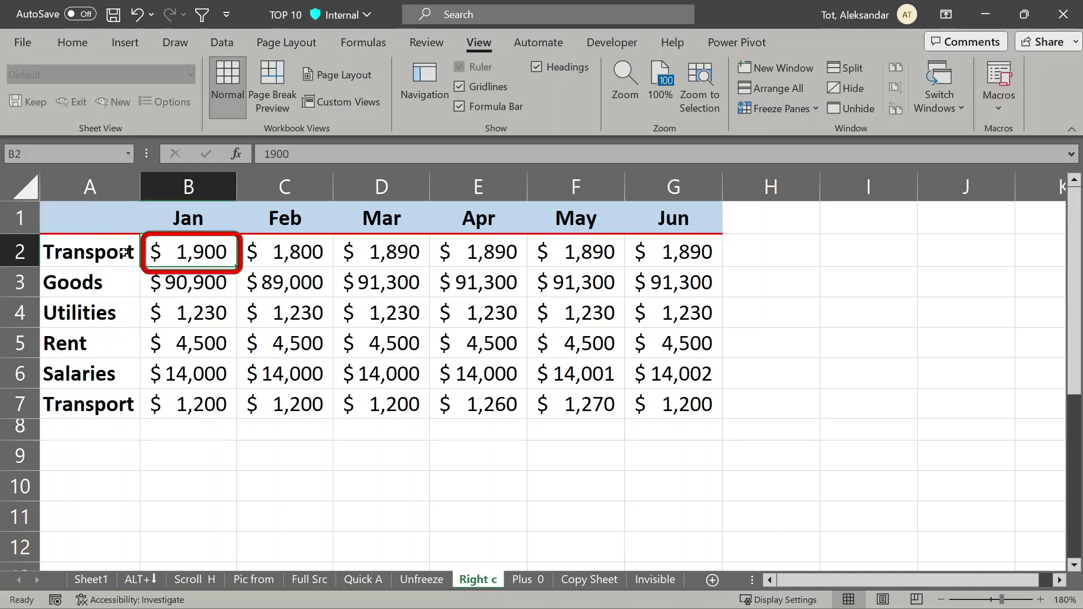
key(Home)
key(shift+space)
click(189, 188)
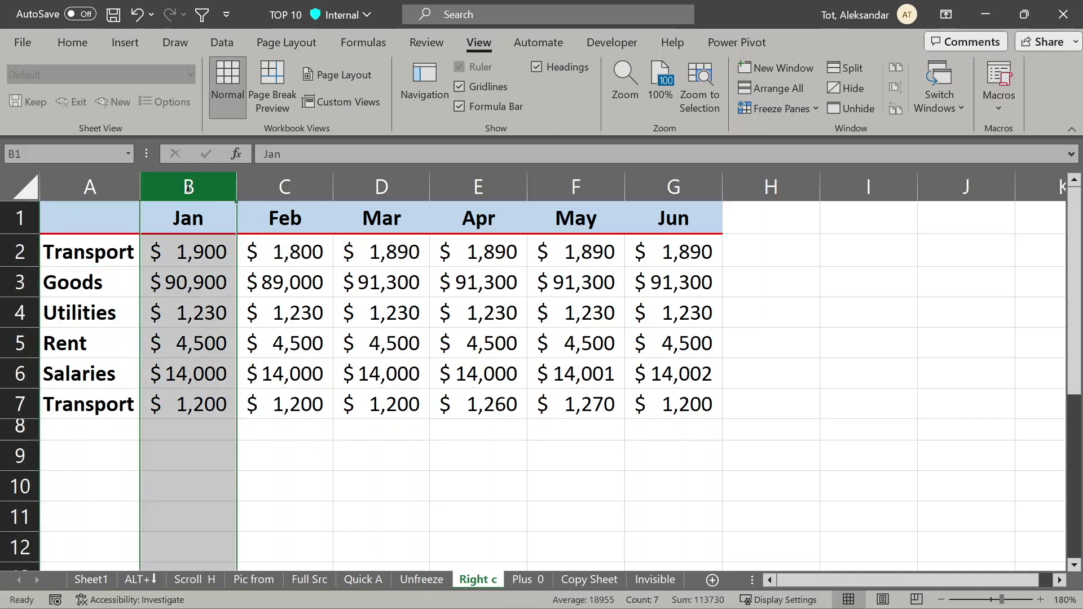
right_click(190, 192)
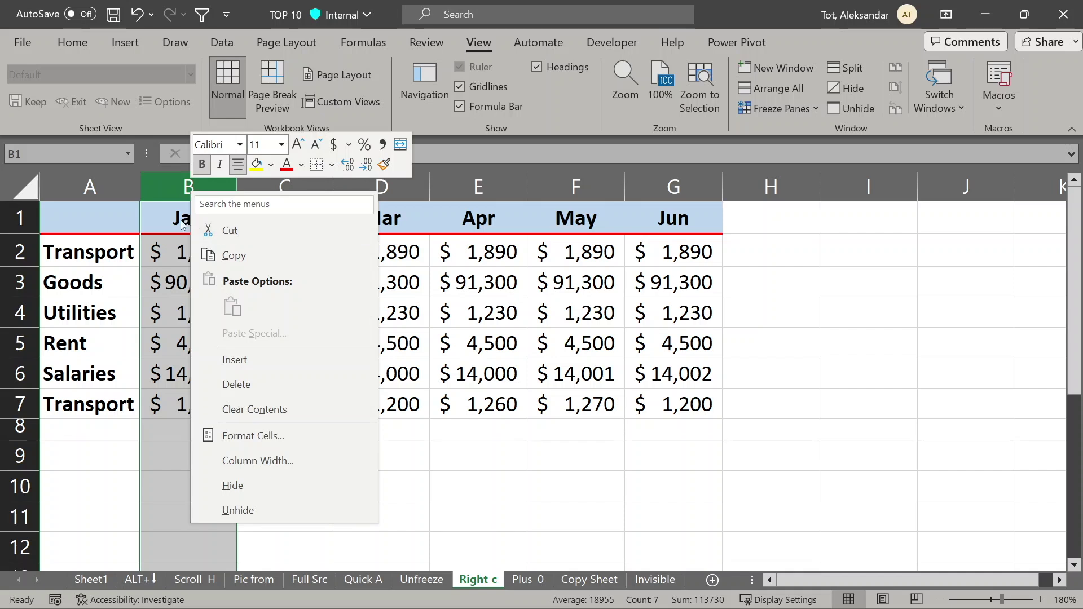
click(162, 252)
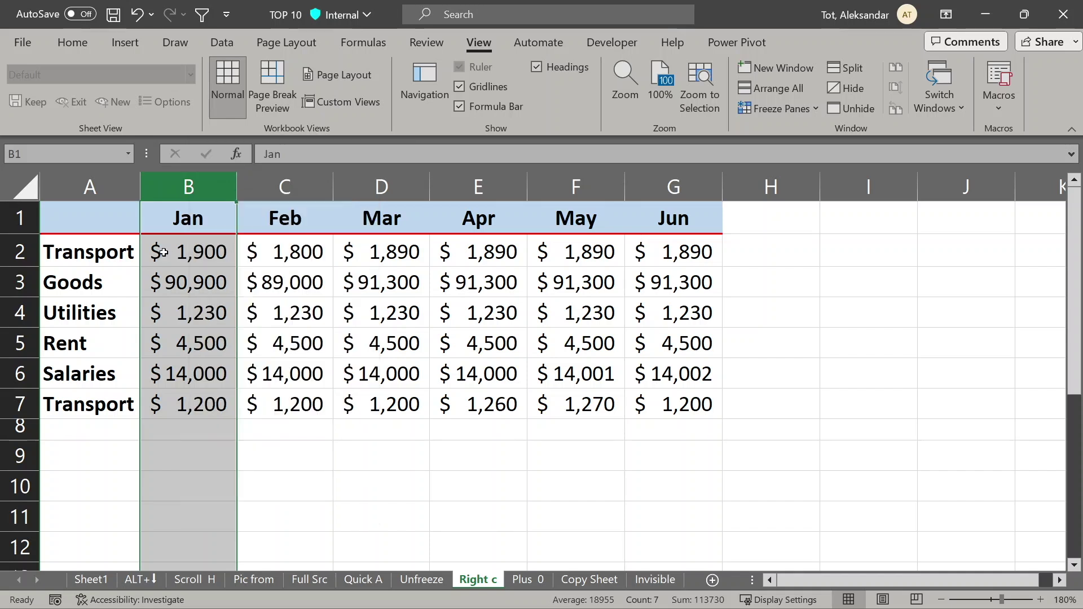
right_click(366, 184)
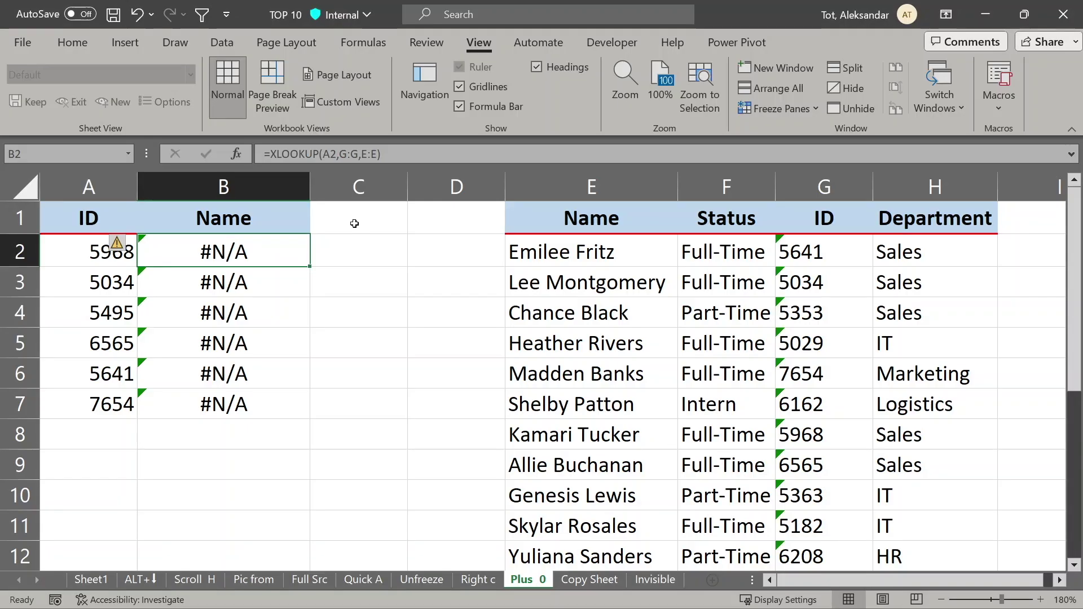
- Inspect the #N/A results and column G's text IDs, then open B2's =XLOOKUP(A2,G:G,E:E) for editing
drag(283, 244, 293, 375)
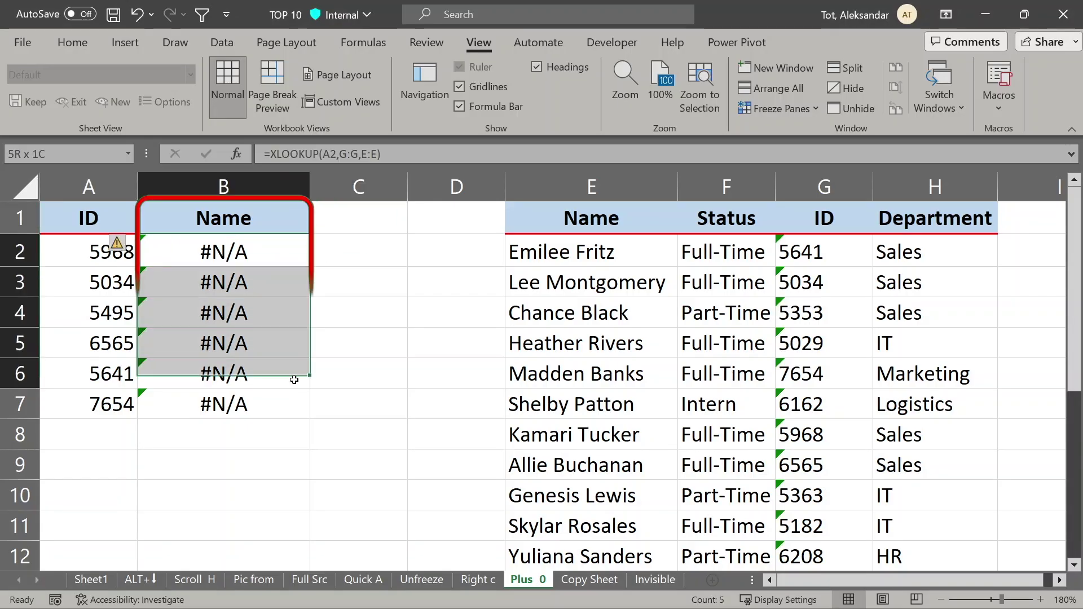
key(Up)
key(Right)
key(Right)
key(Right)
key(shift+Right)
key(shift+Right)
key(shift+Right)
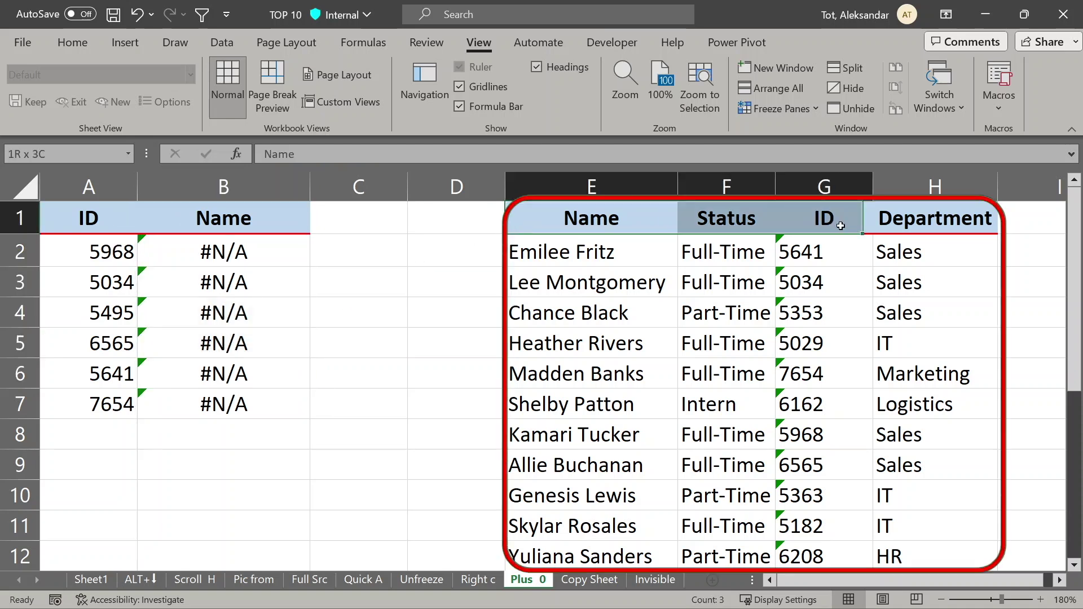
click(374, 224)
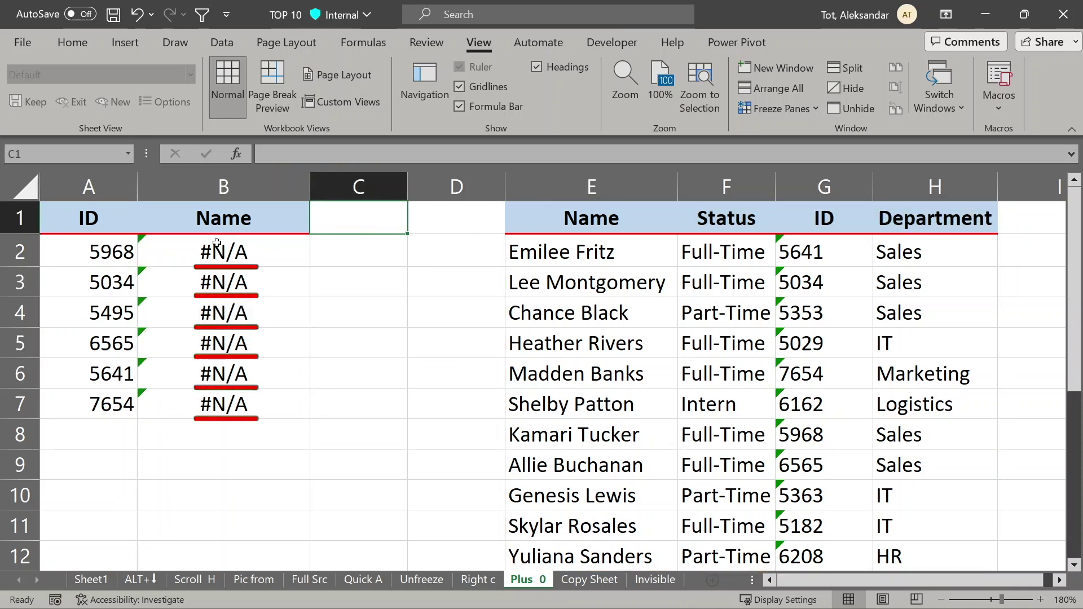
click(164, 251)
double_click(167, 252)
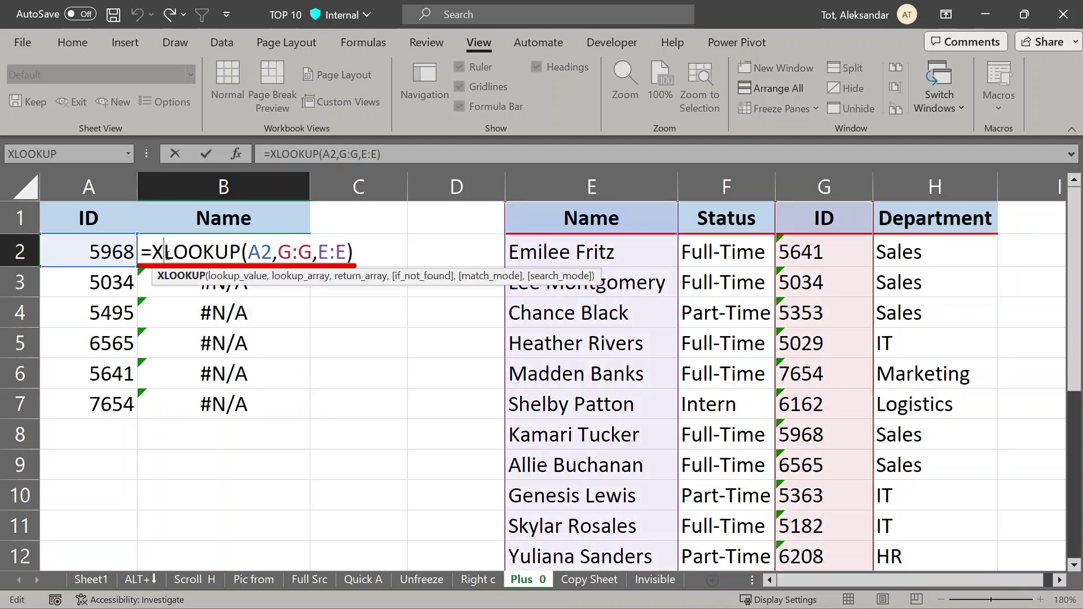
click(109, 251)
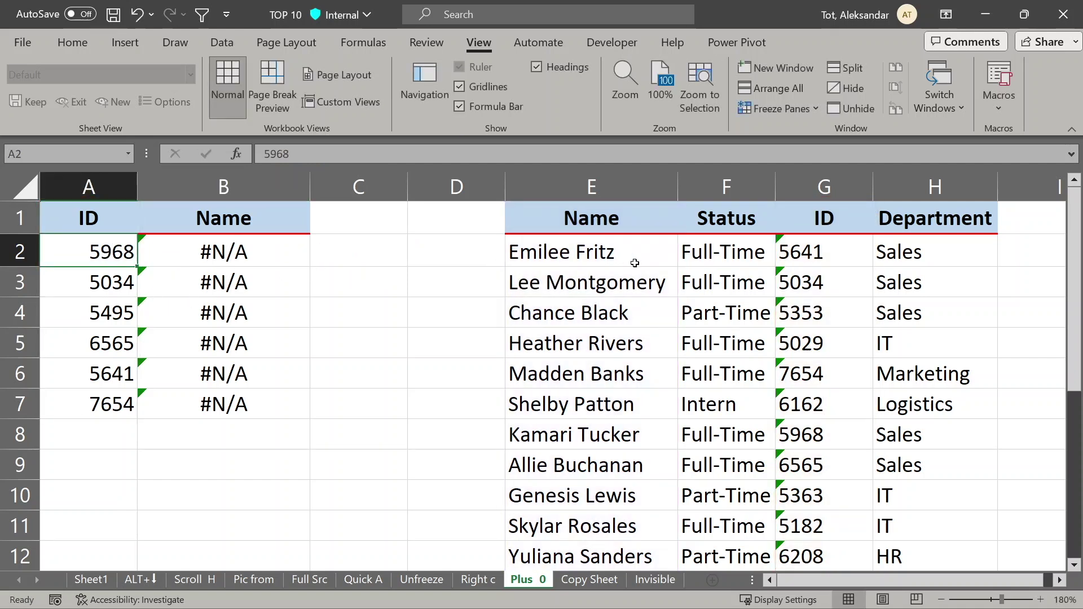
click(822, 186)
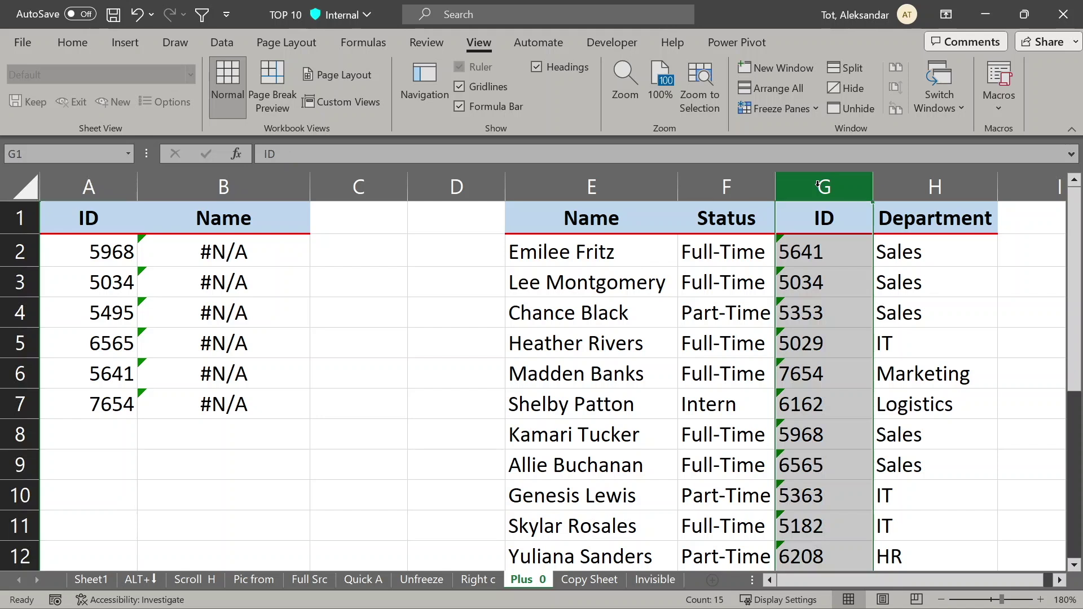
click(170, 253)
double_click(170, 253)
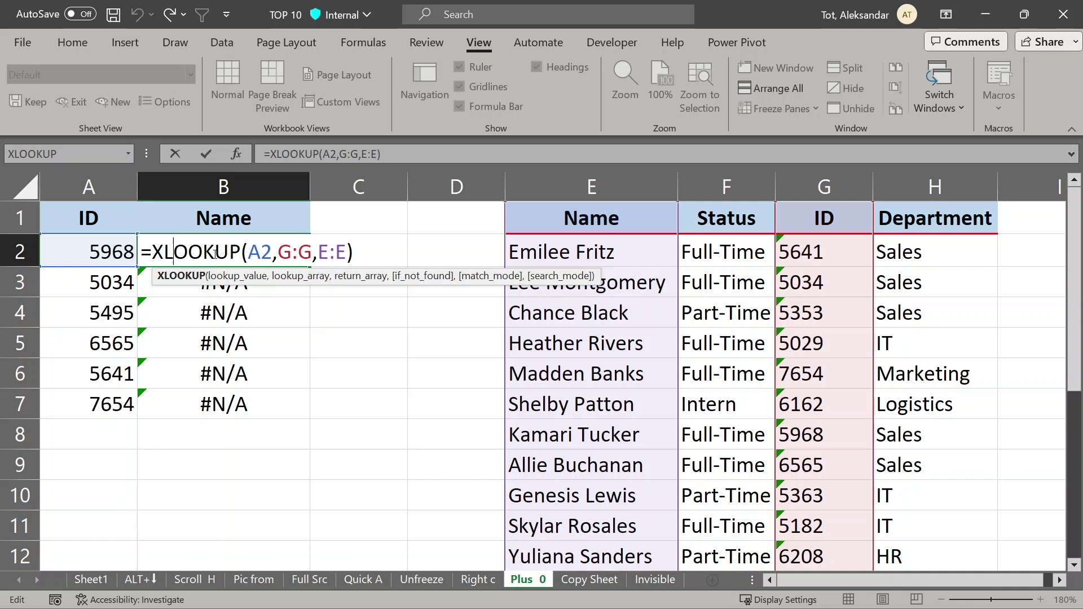
- Change B2's lookup range to G:G+0 and fill the corrected XLOOKUP down to B7
click(312, 252)
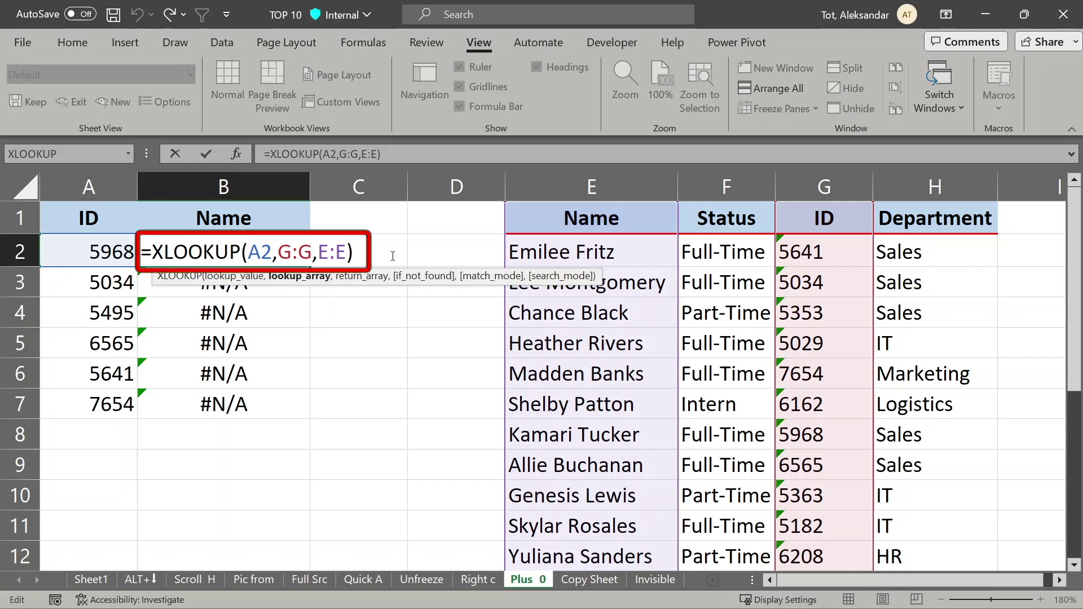
text(+)
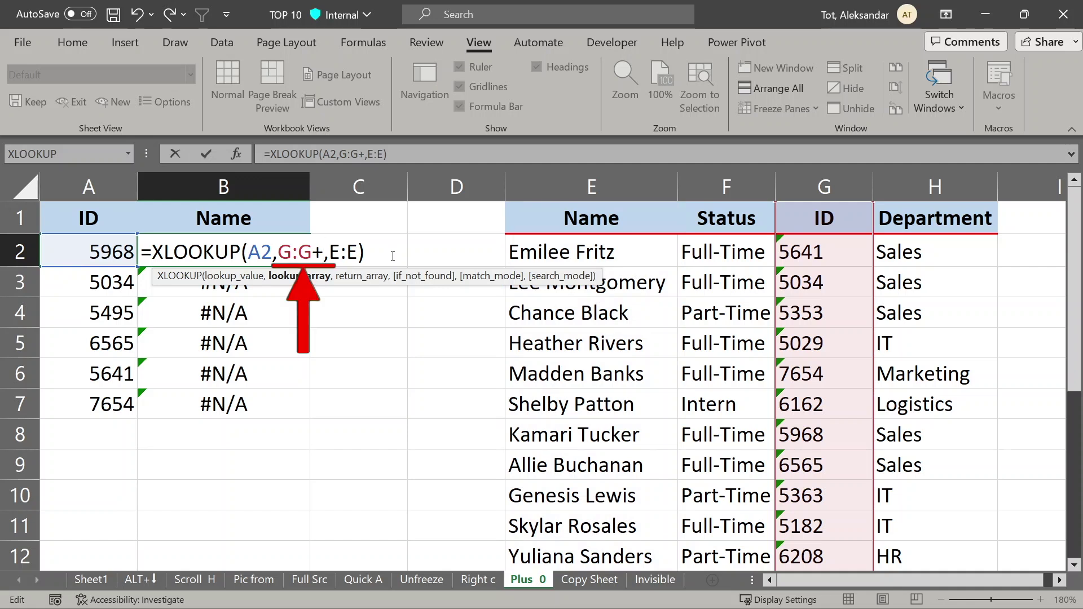
text(0)
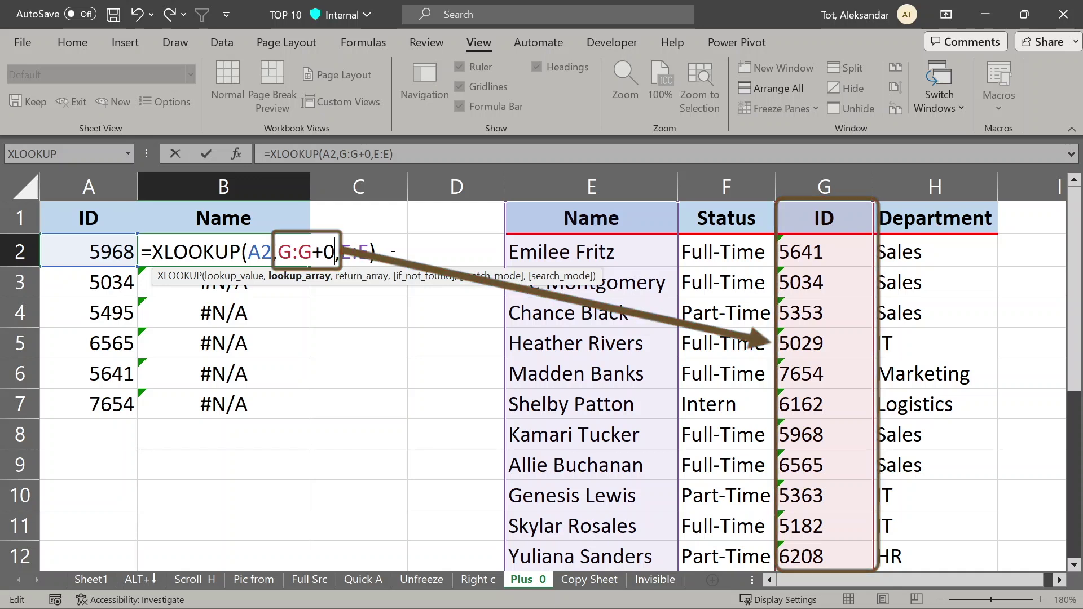
key(ctrl+Return)
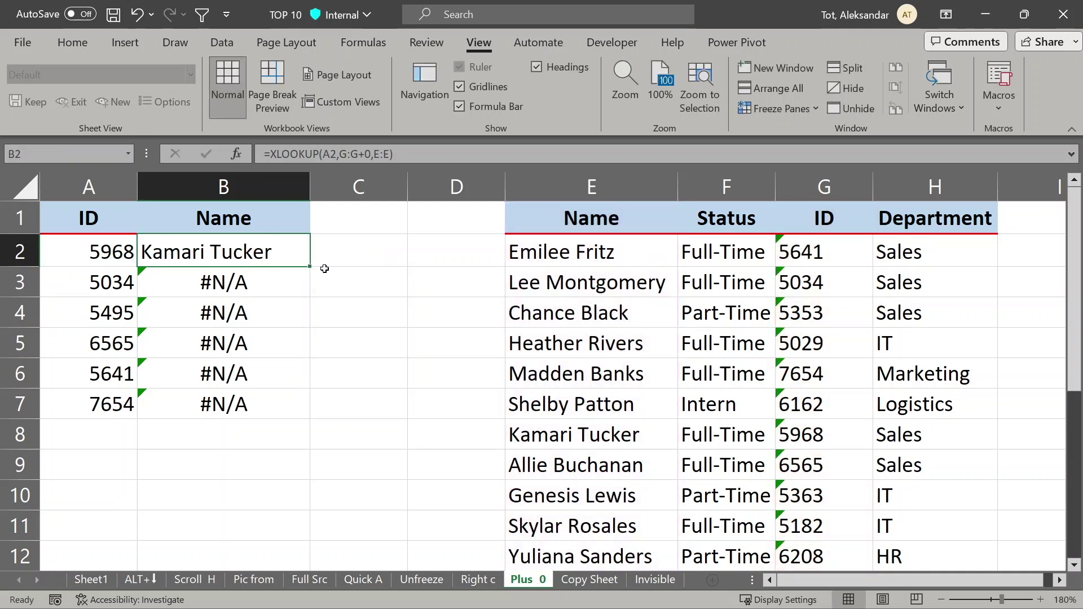
double_click(311, 267)
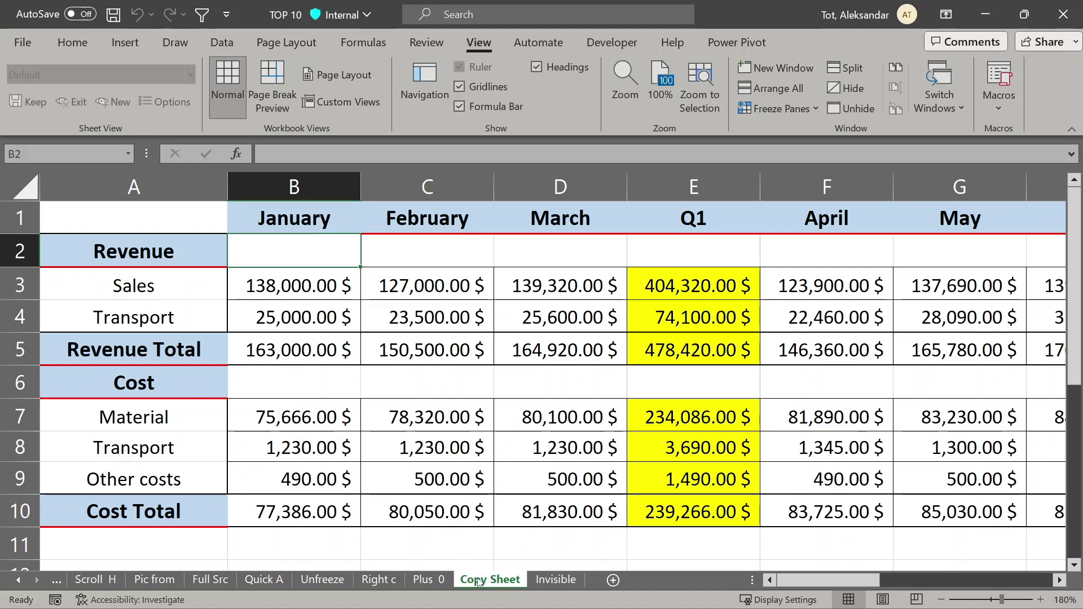
- Duplicate the Copy Sheet tab by Ctrl+dragging it, creating Copy Sheet (2)
right_click(507, 584)
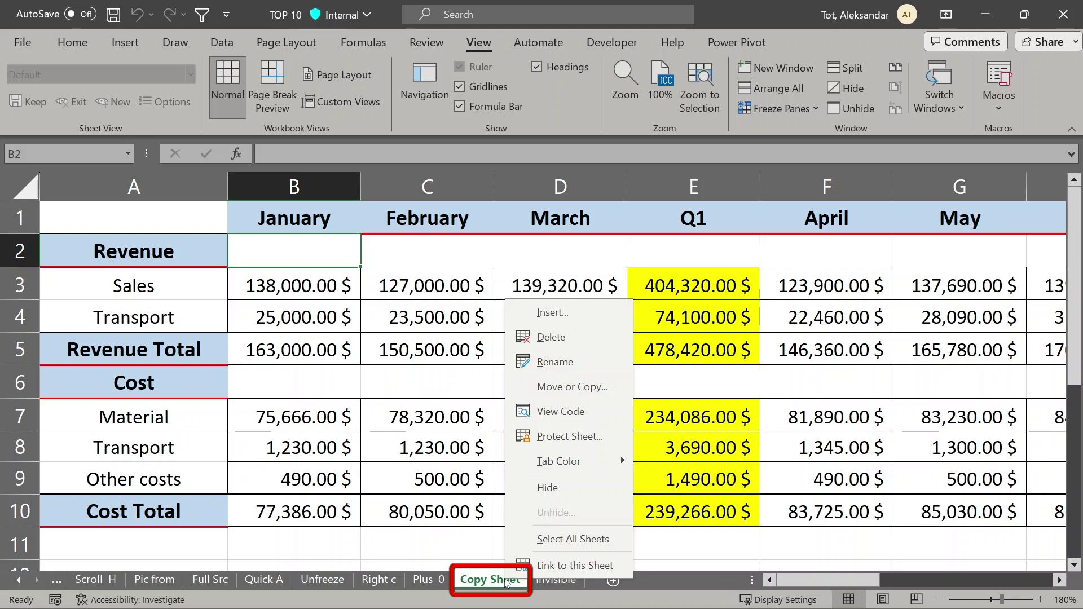
click(599, 388)
click(691, 518)
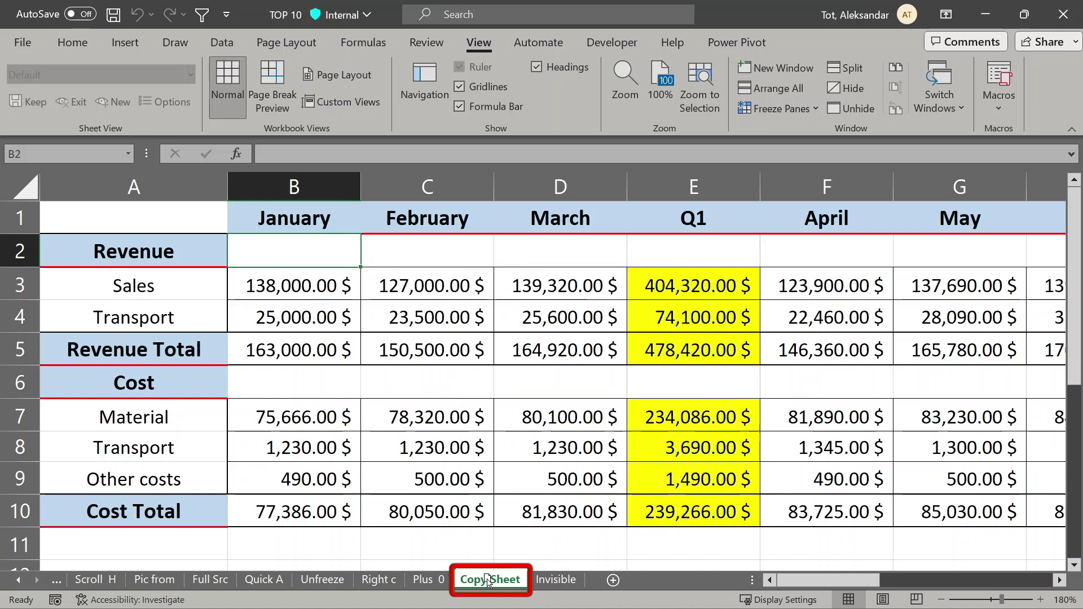
drag(488, 581, 297, 565)
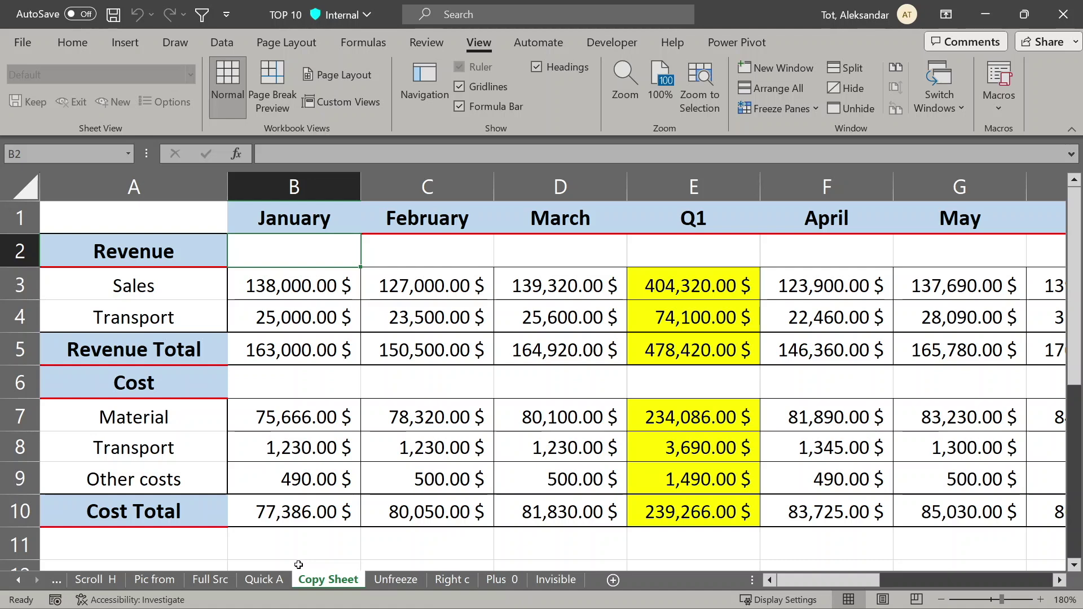
key(ctrl)
drag(326, 581, 429, 559)
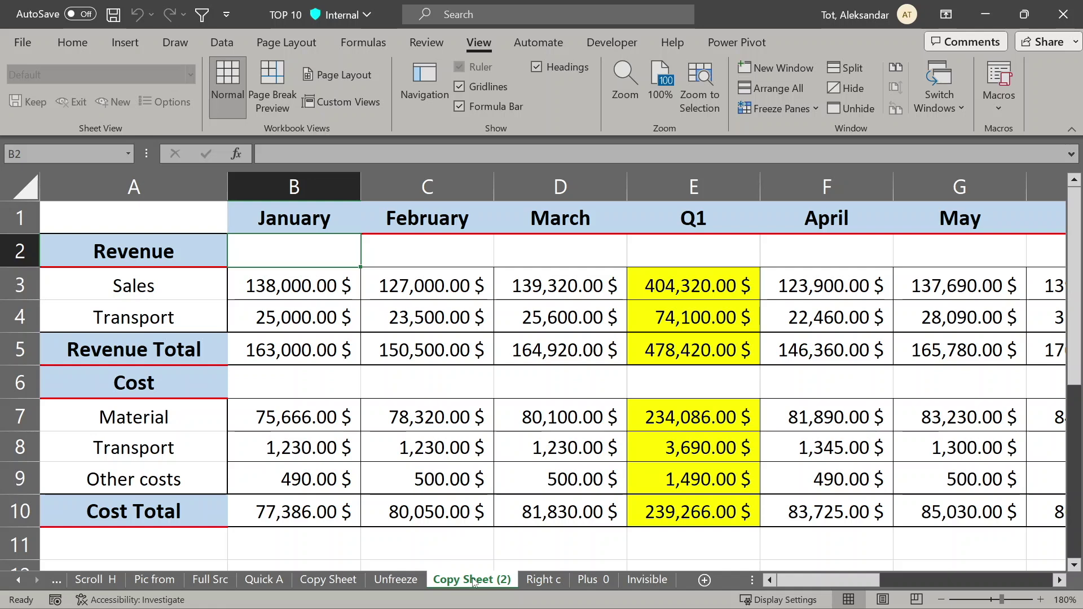
key(alt+Tab)
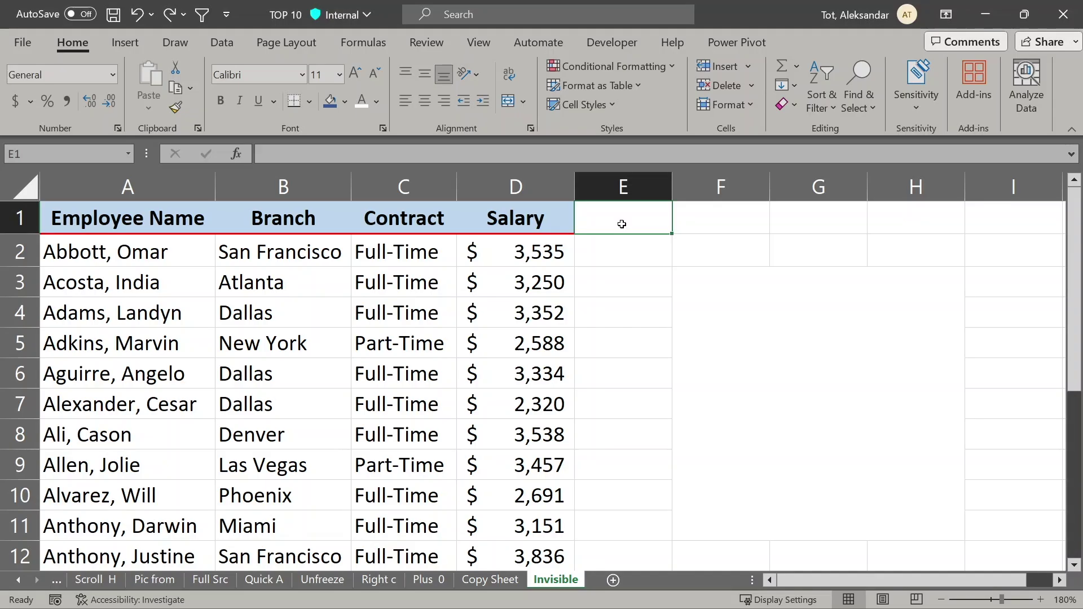
- Turn column D's salary text white and give D2 a dark blue fill so $ 3,535 shows
click(529, 184)
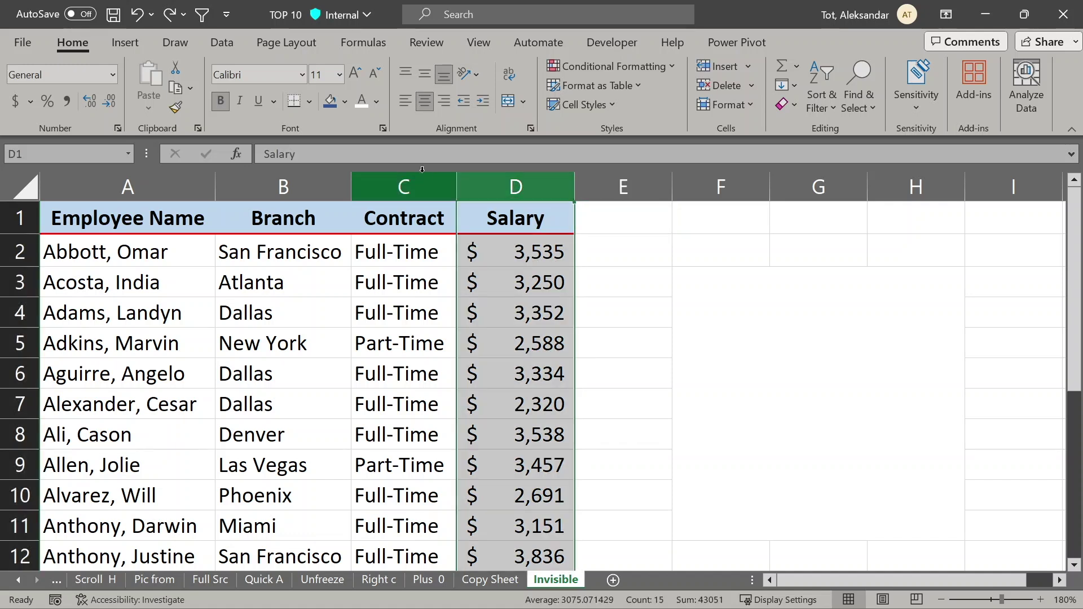
click(362, 102)
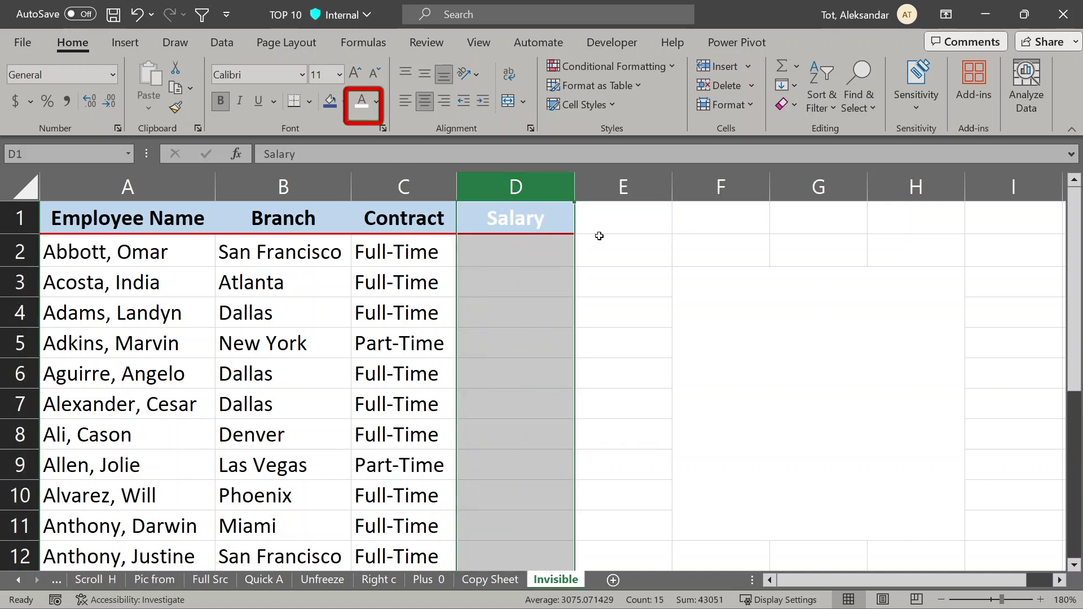
click(498, 244)
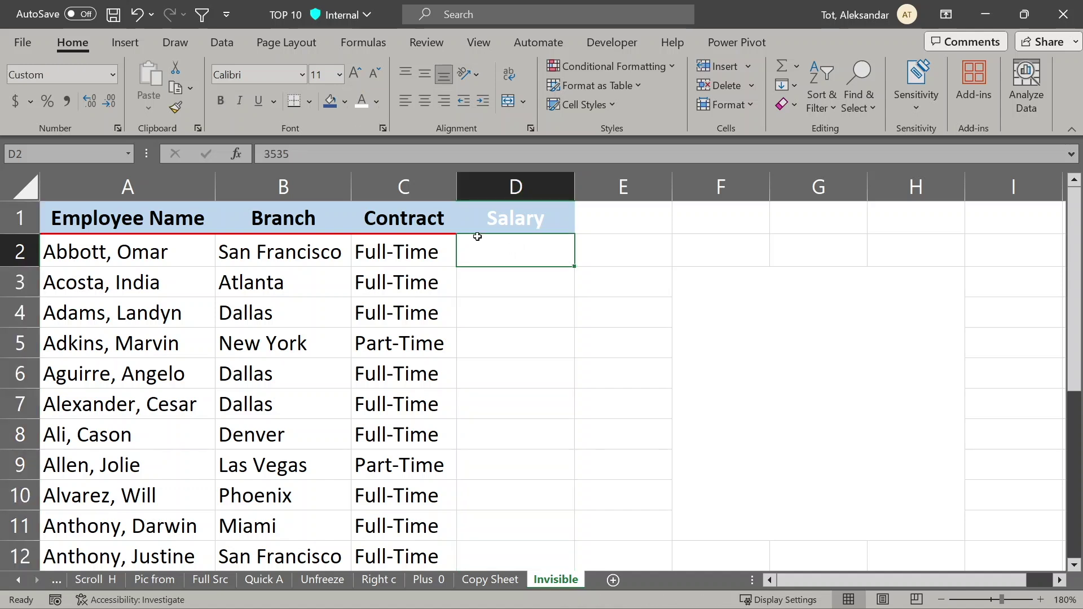
click(326, 105)
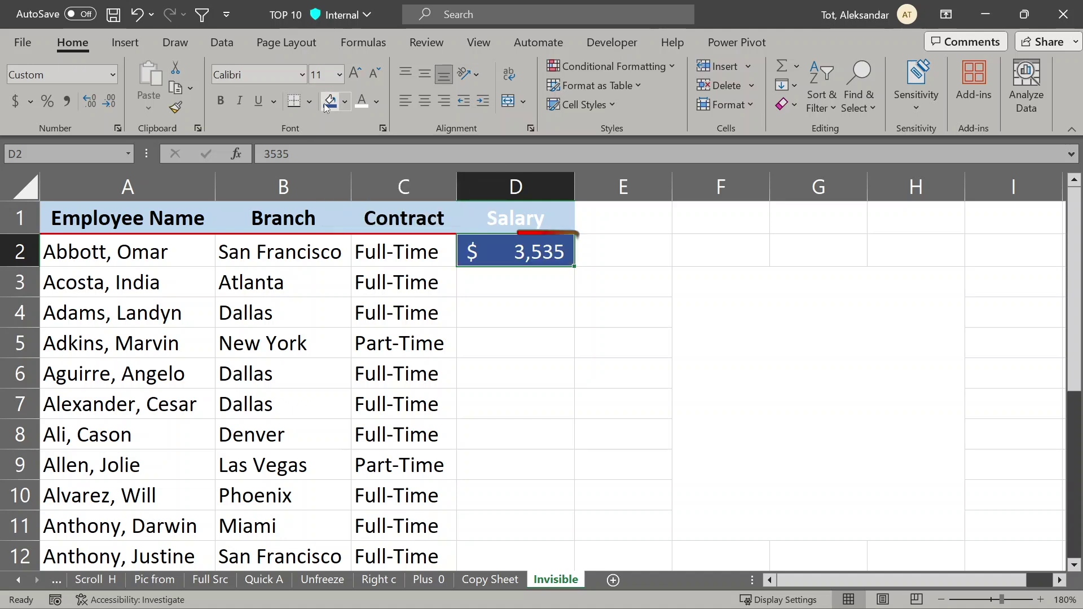
click(495, 184)
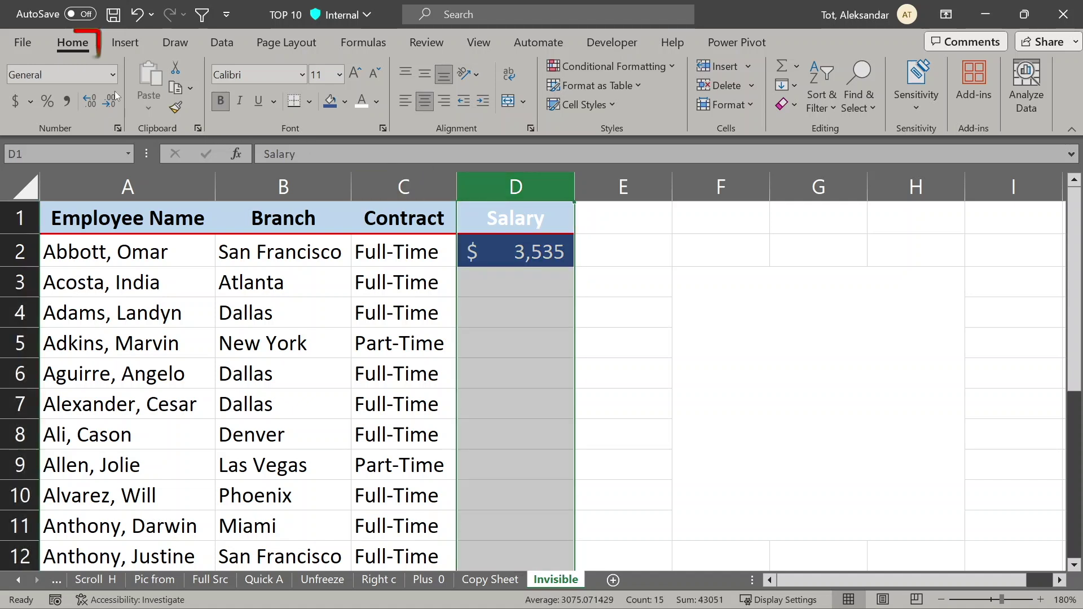
- Replace column D's General number format with the custom format ;;;
click(118, 129)
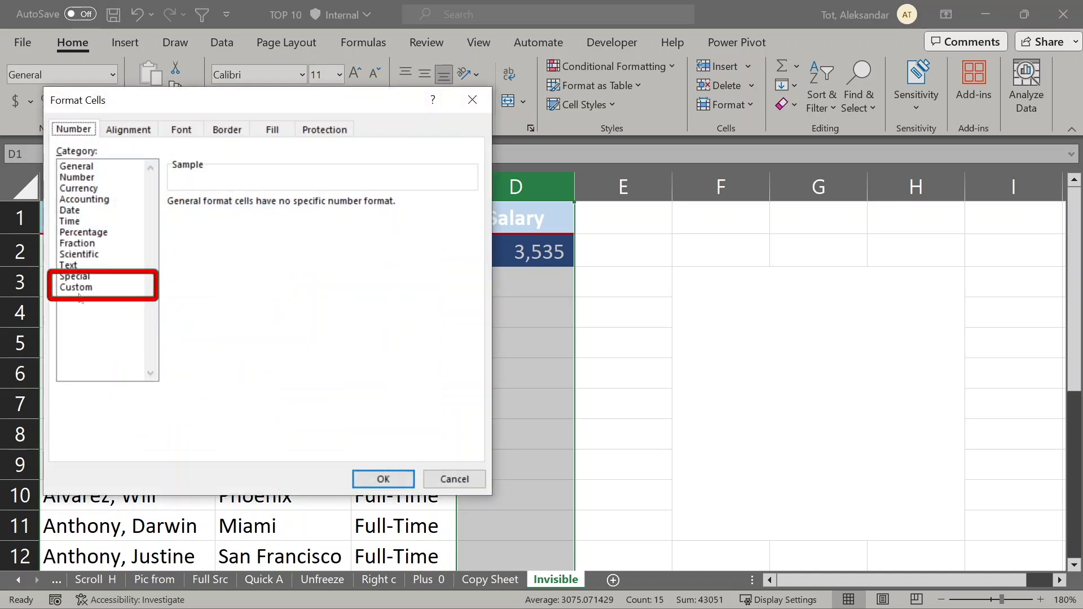
click(85, 287)
double_click(207, 215)
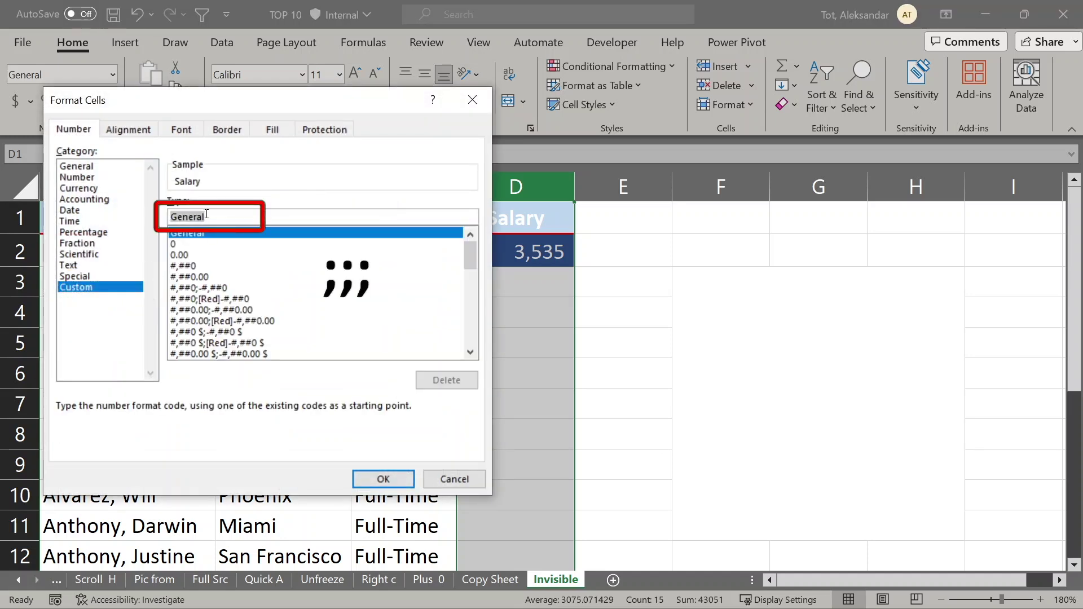
text(;;;)
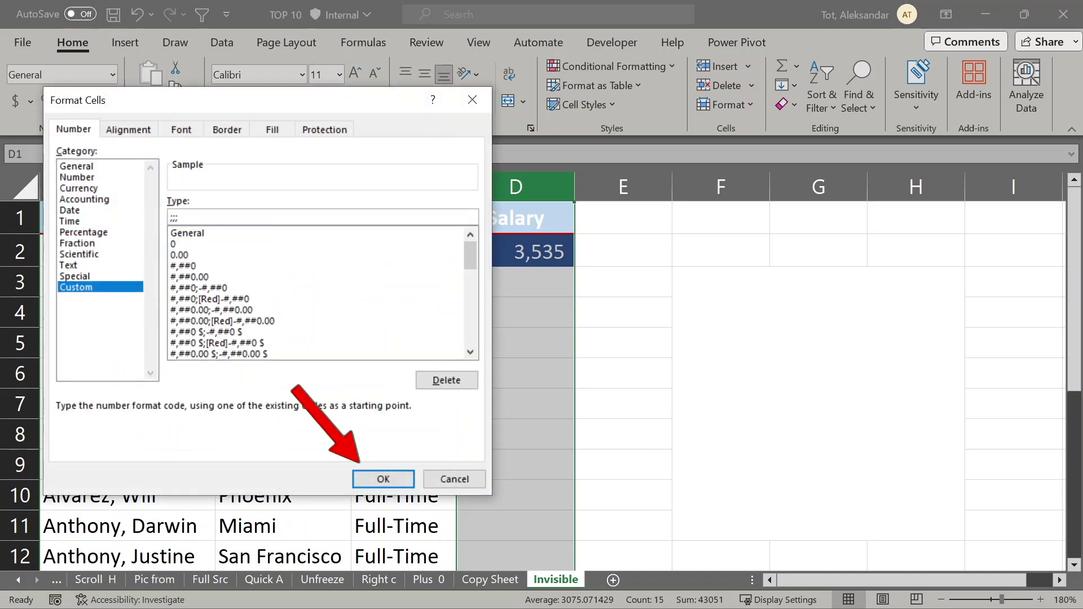
click(373, 475)
- Check that cells D3 through D9 still hold their salary values, such as 2588 and 3457
click(495, 285)
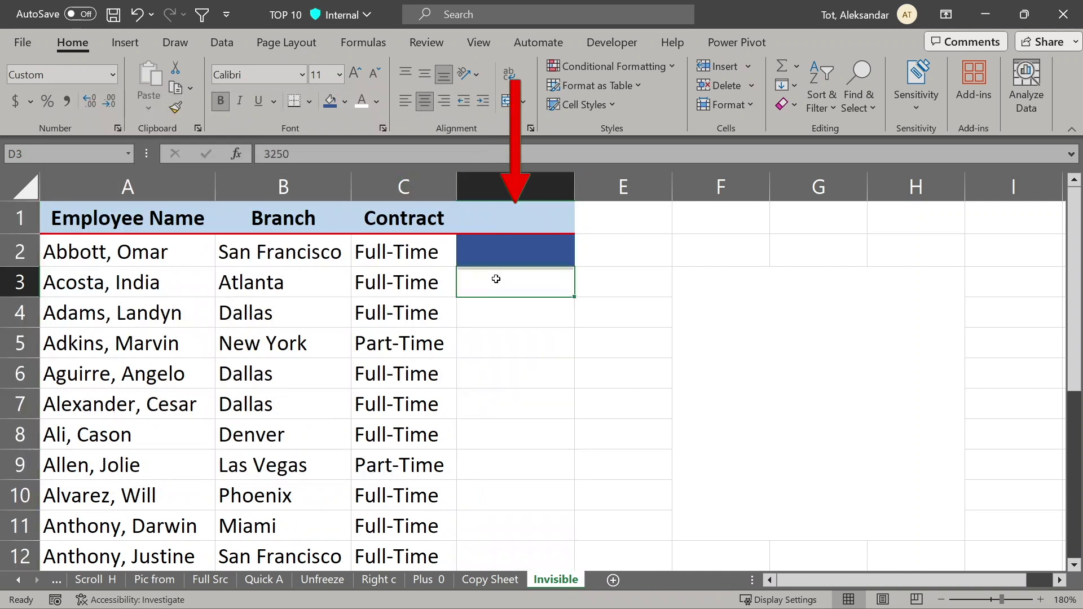
click(497, 314)
click(500, 344)
click(502, 376)
click(503, 408)
click(513, 456)
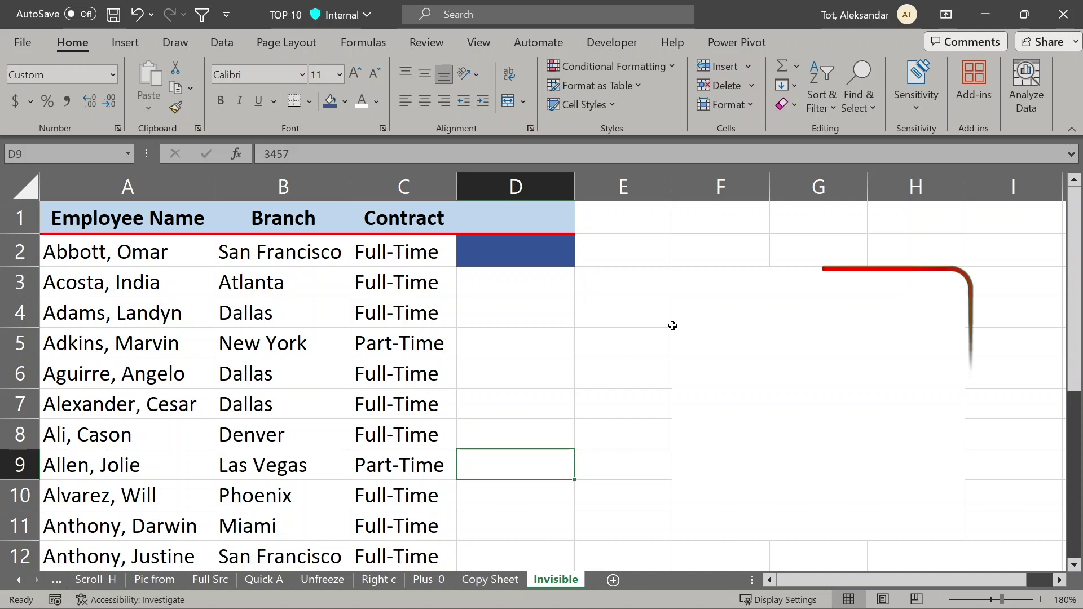
- Set the merged F3 block to General format to show the smiley and LIKE and SUBSCRIBE
click(704, 284)
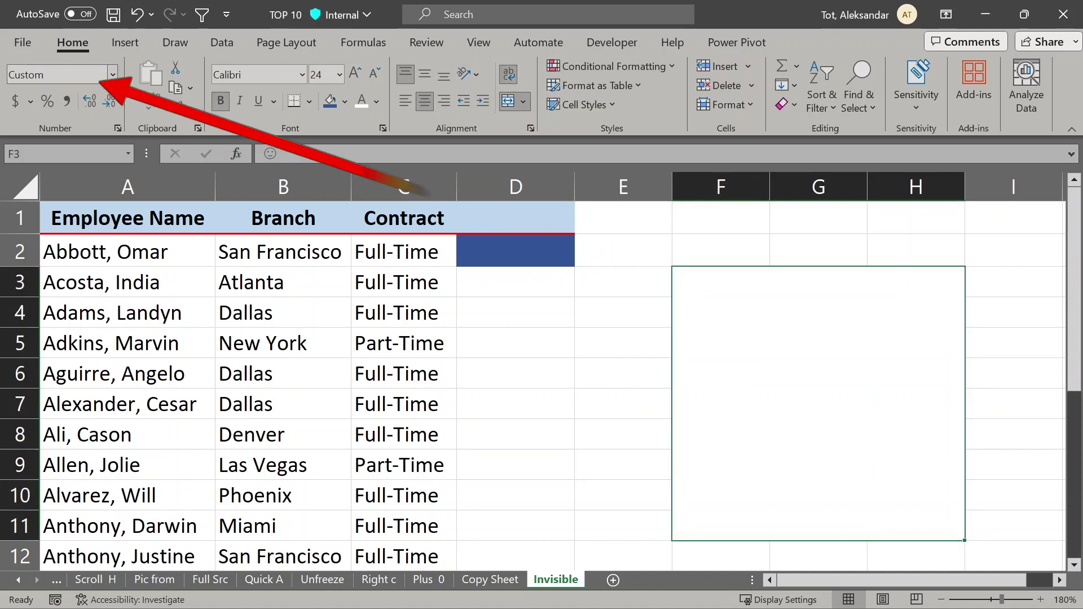
click(112, 74)
click(113, 103)
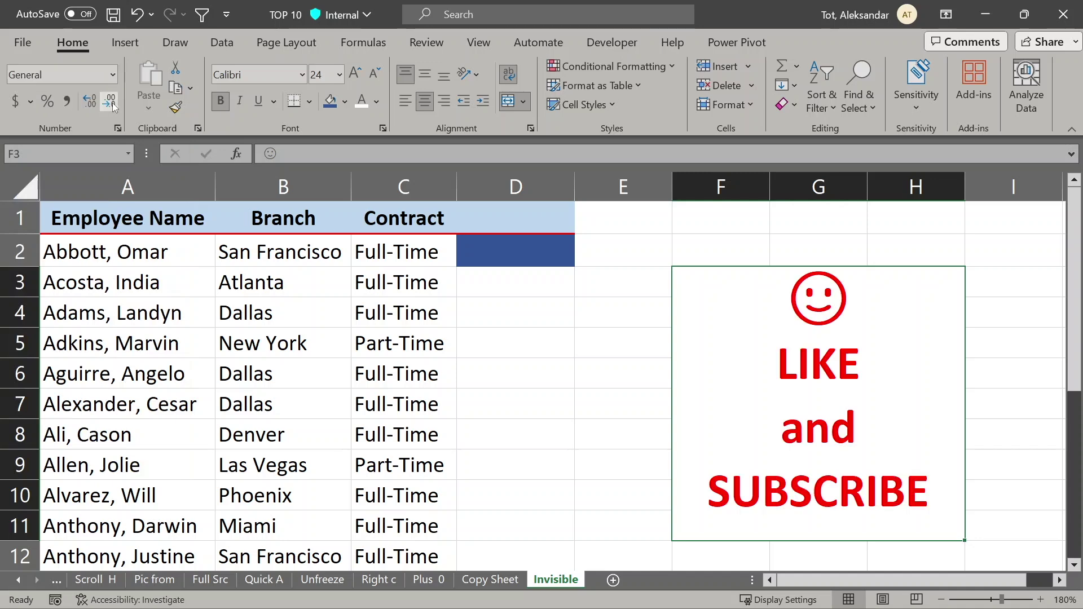